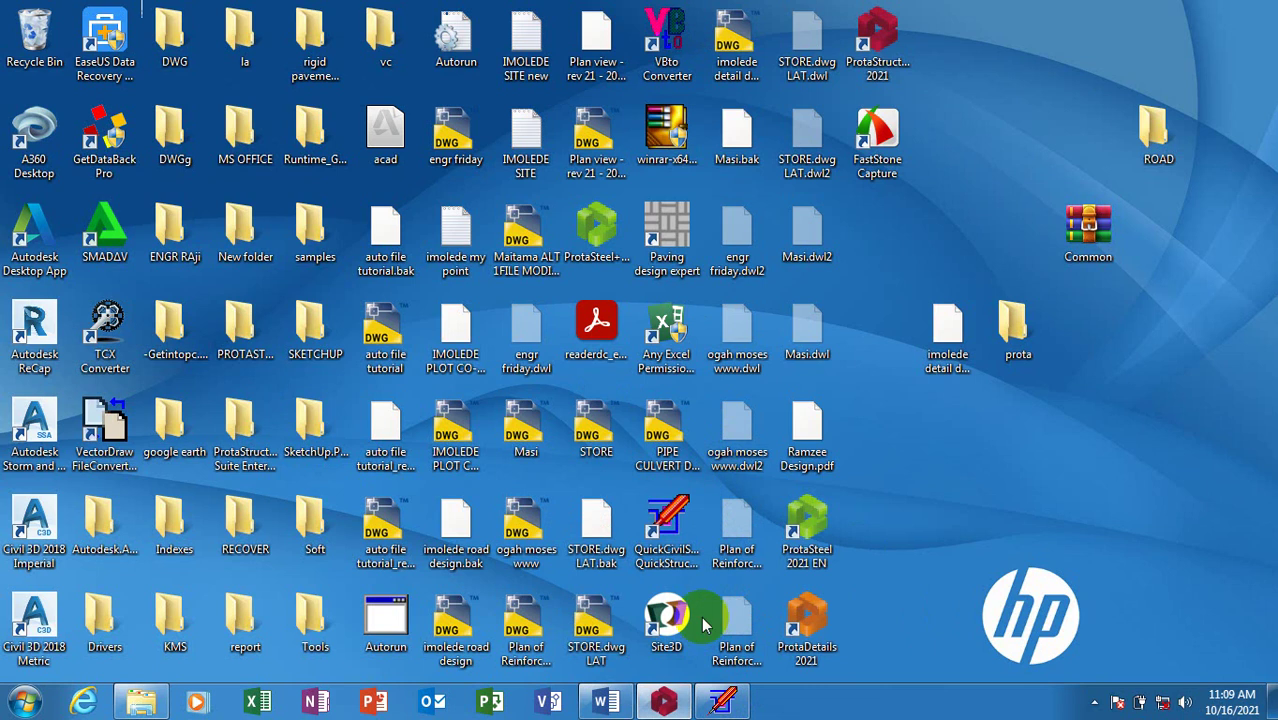
- Close the stray web browser window and switch to ProtaStructure 2021
mouse_move(664, 702)
left_click(729, 641)
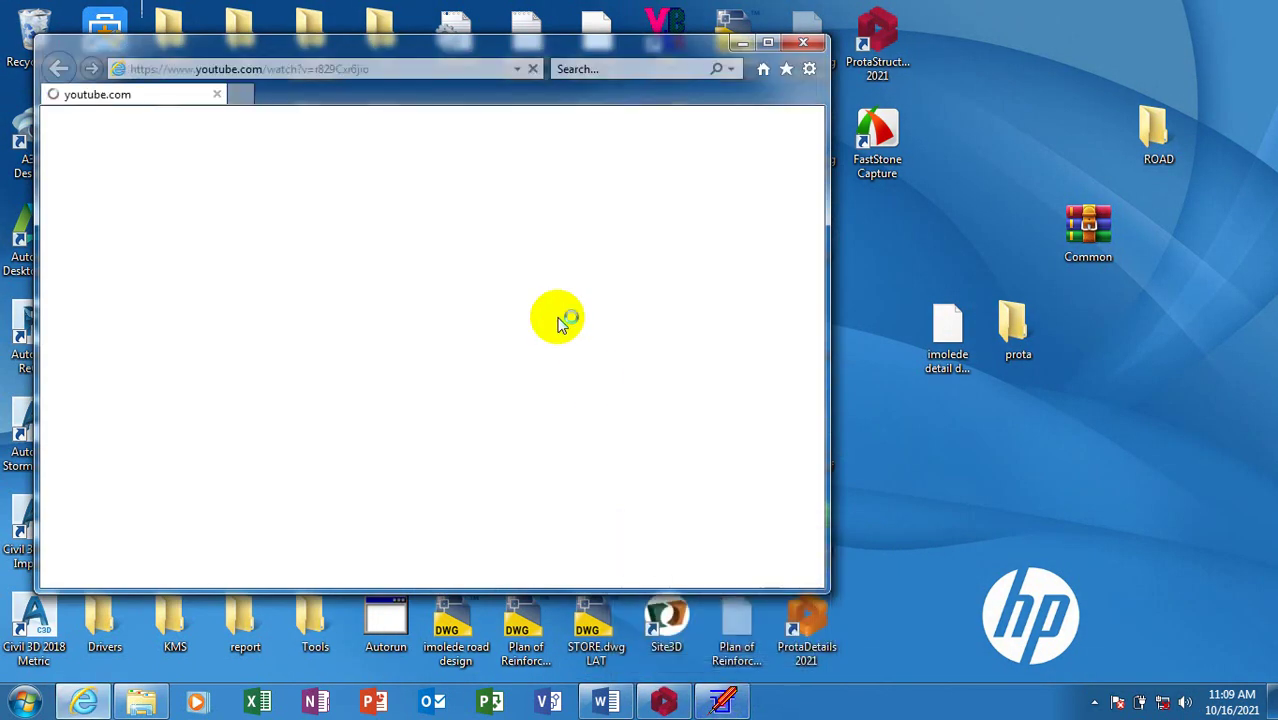
left_click(815, 45)
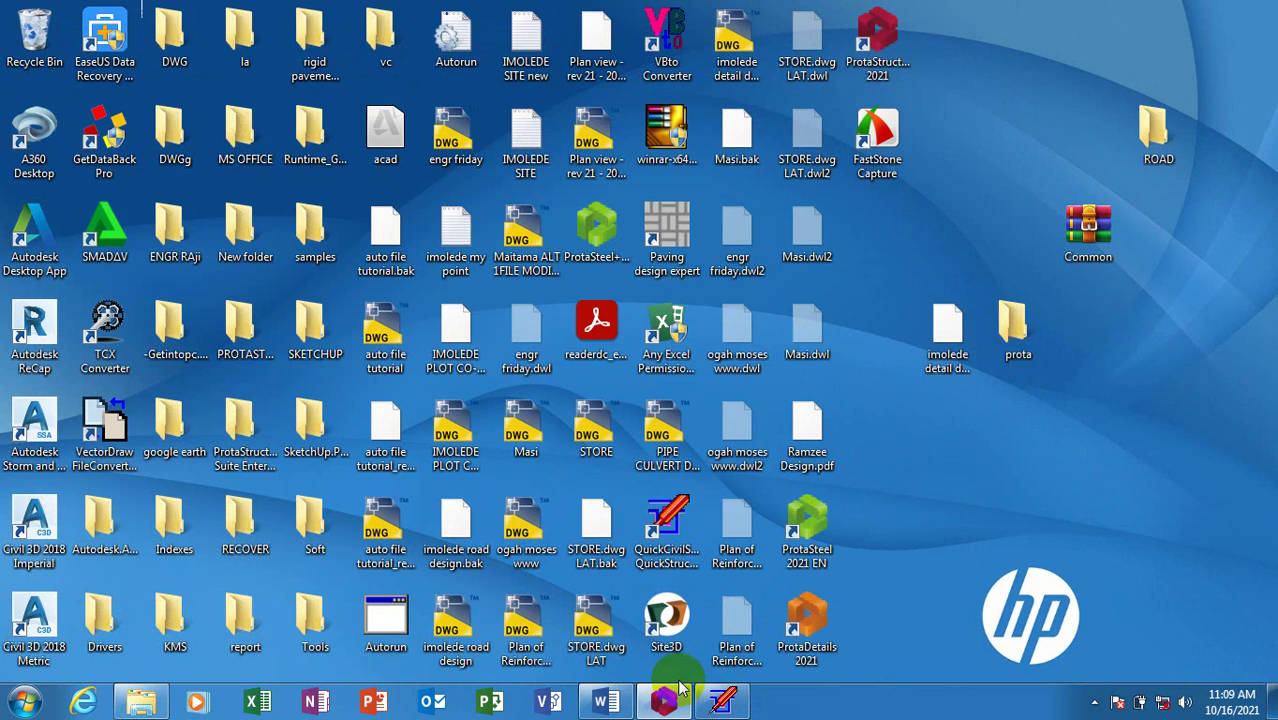
mouse_move(660, 706)
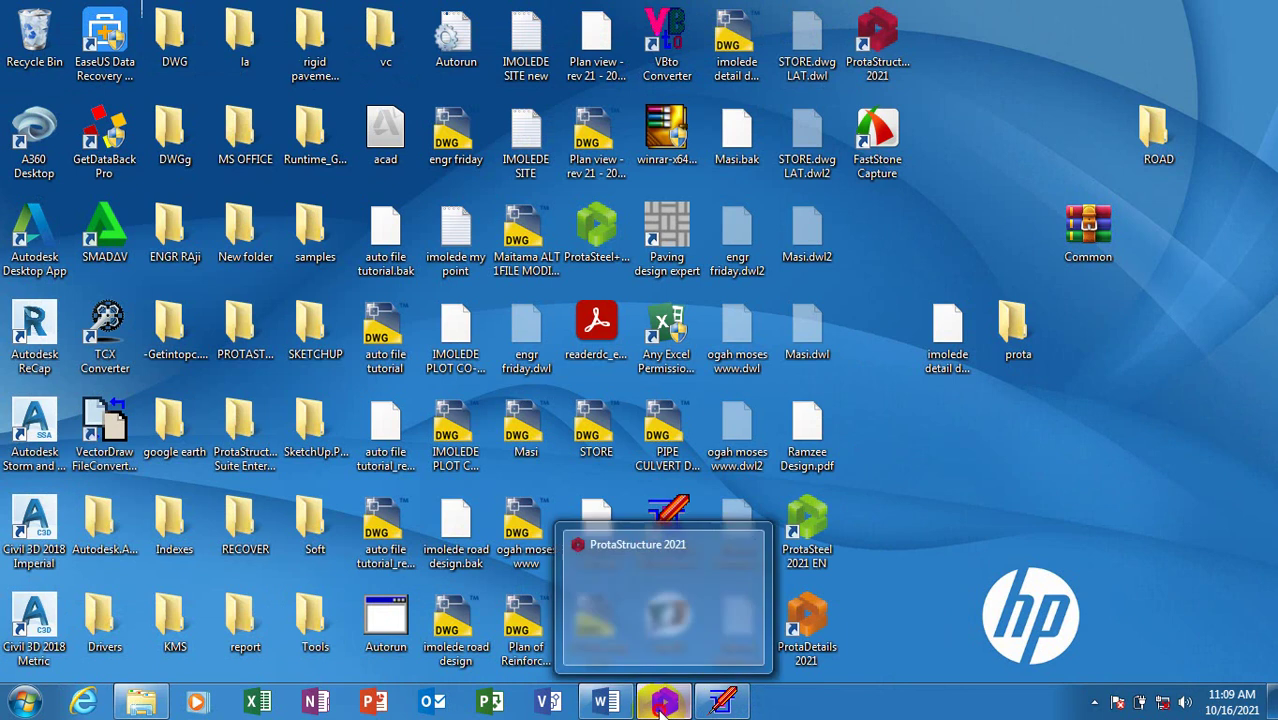
left_click(662, 621)
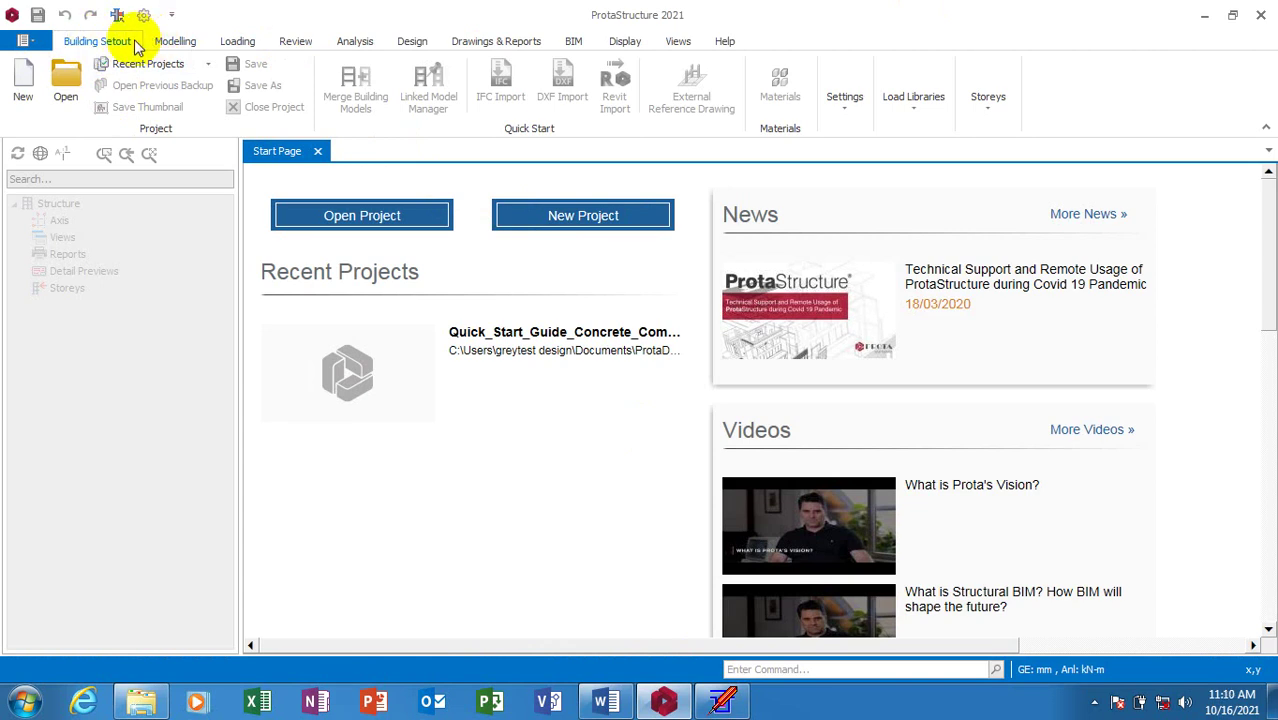
- Look through the command groups for modelling, loading, review, analysis, design, drawings and reports, BIM, display, views and help
left_click(192, 51)
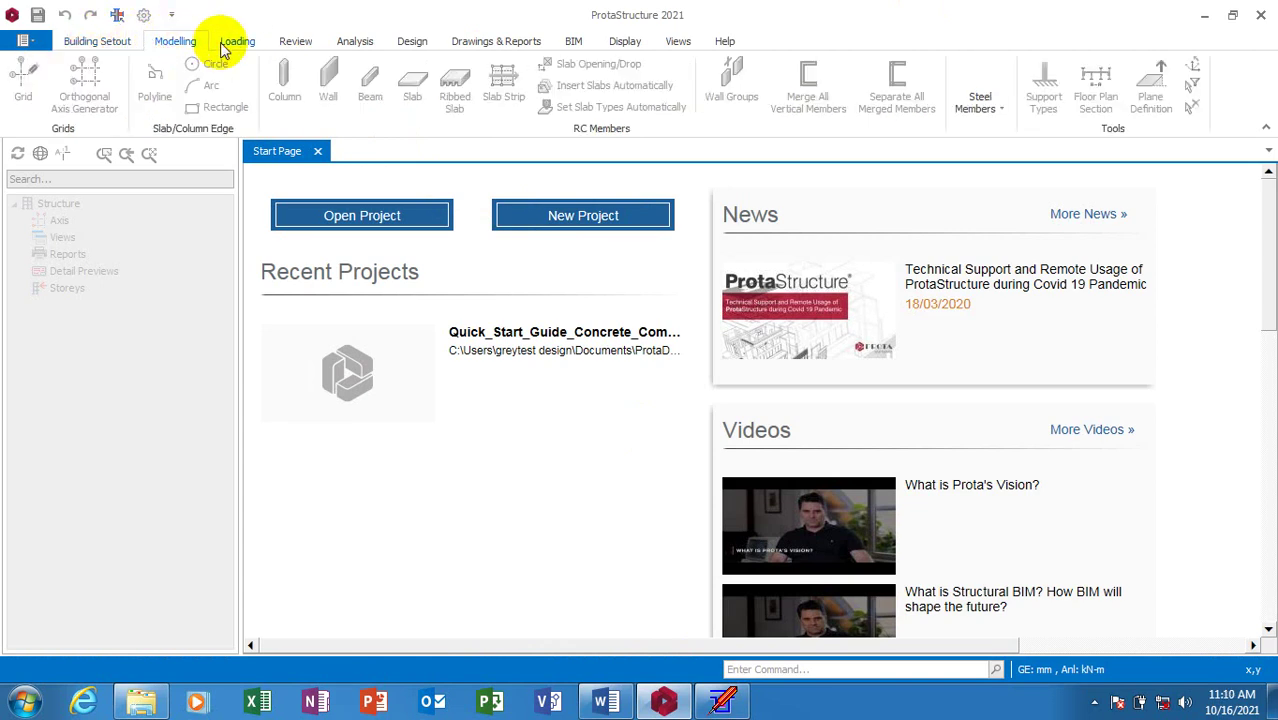
left_click(237, 41)
left_click(295, 41)
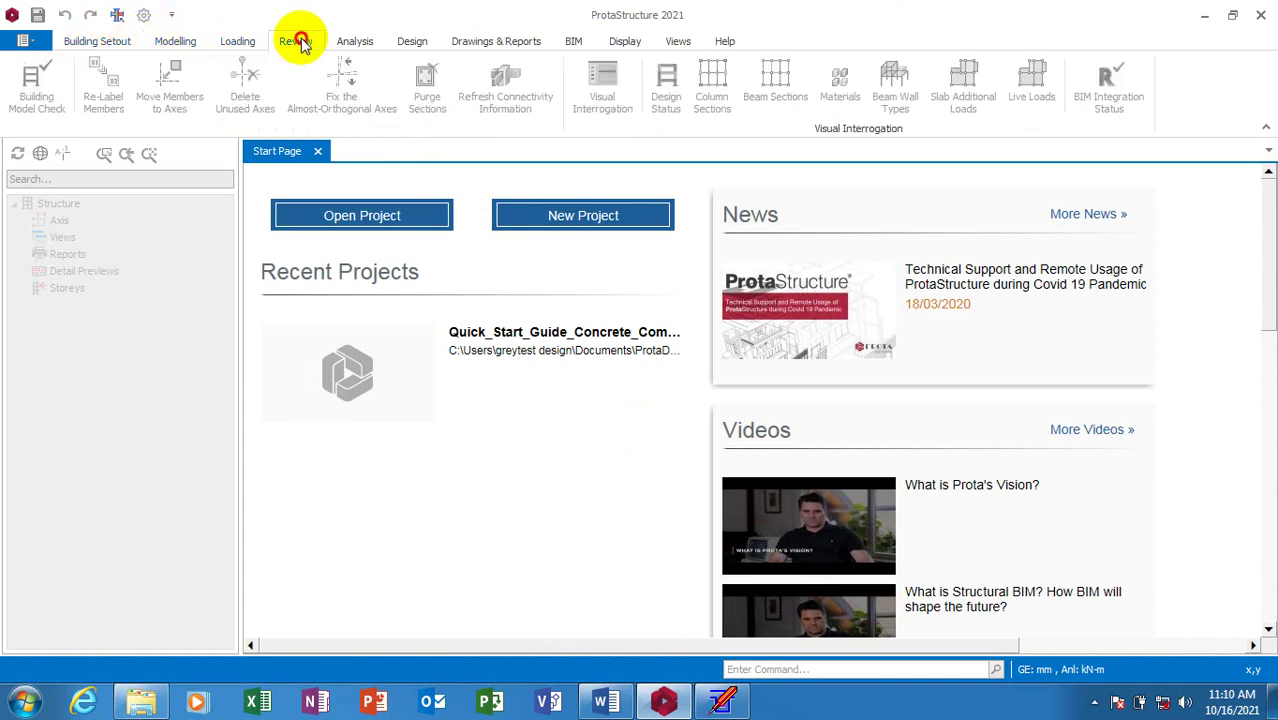
left_click(355, 41)
left_click(410, 40)
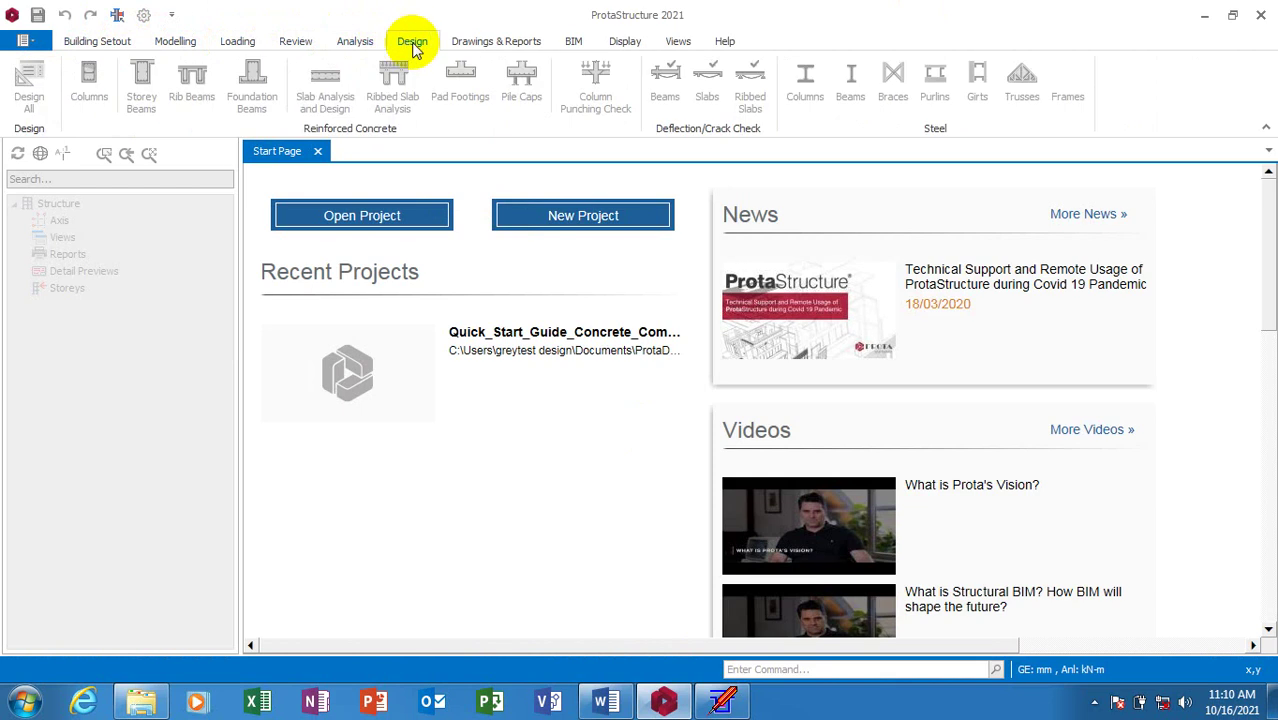
left_click(510, 45)
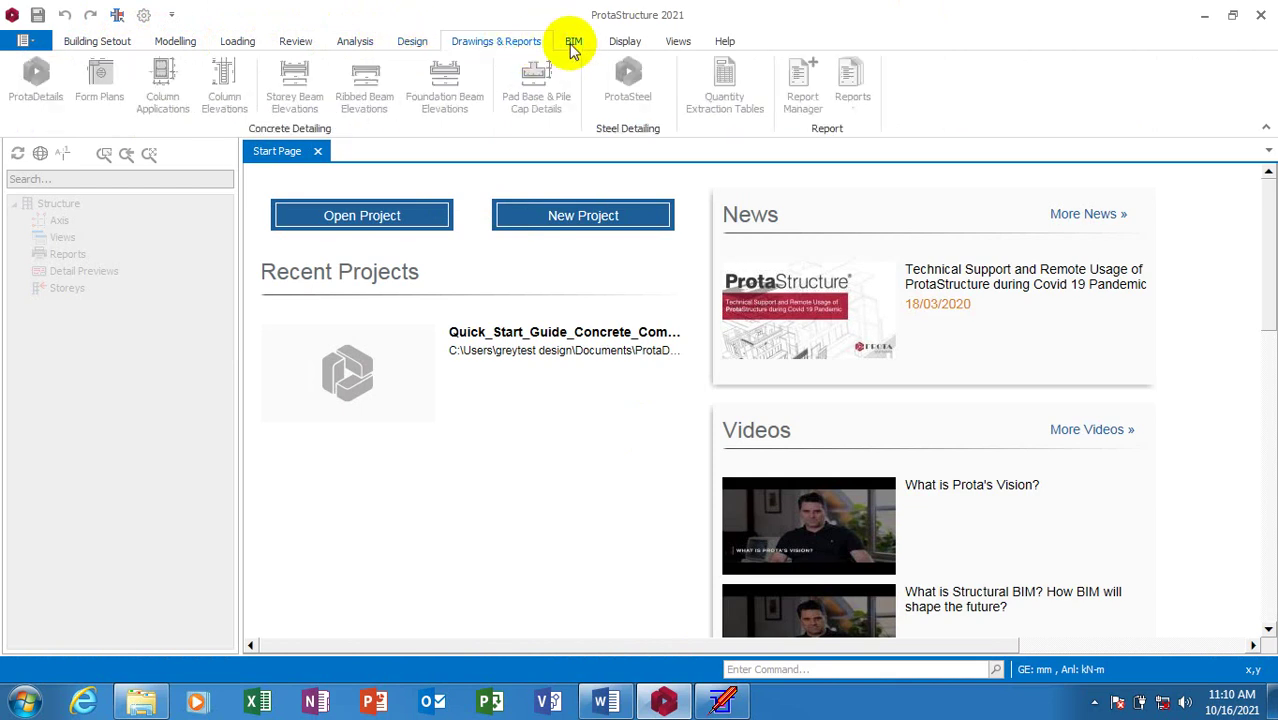
left_click(578, 43)
left_click(628, 41)
left_click(678, 41)
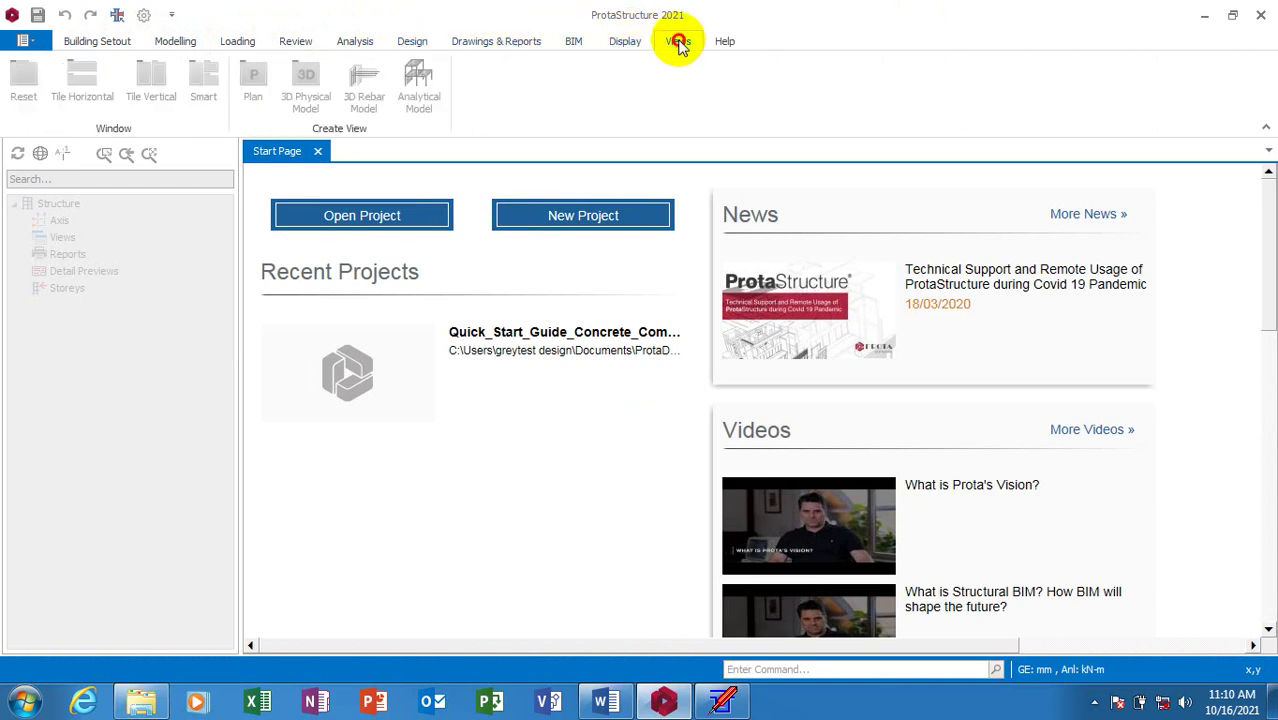
left_click(728, 42)
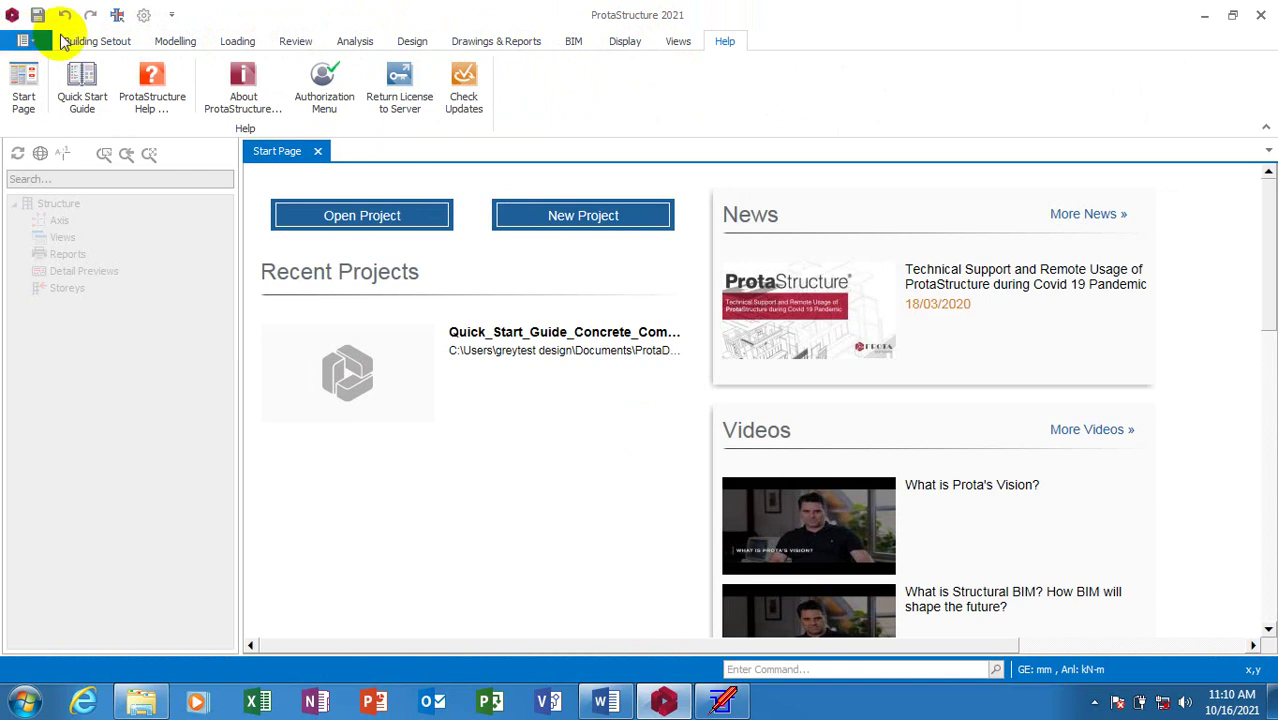
- Create a new project with the code new_project based on the UK (BS8110) template
left_click(22, 40)
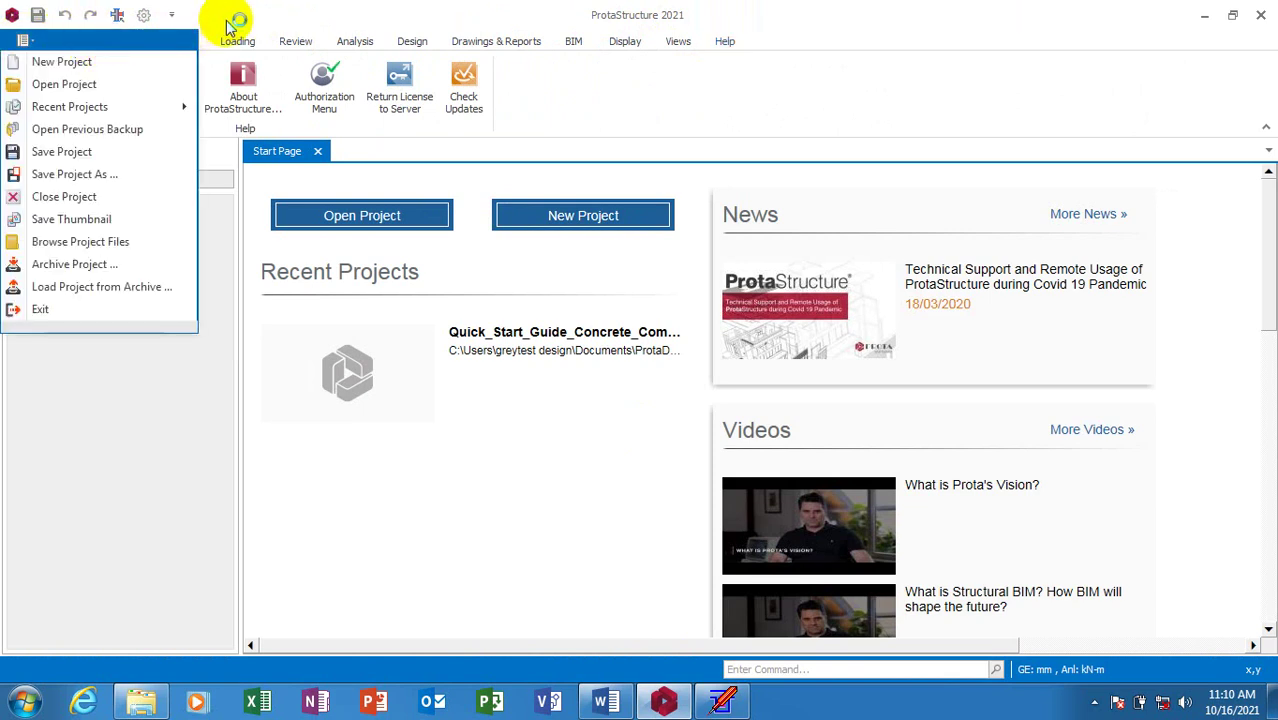
left_click(62, 62)
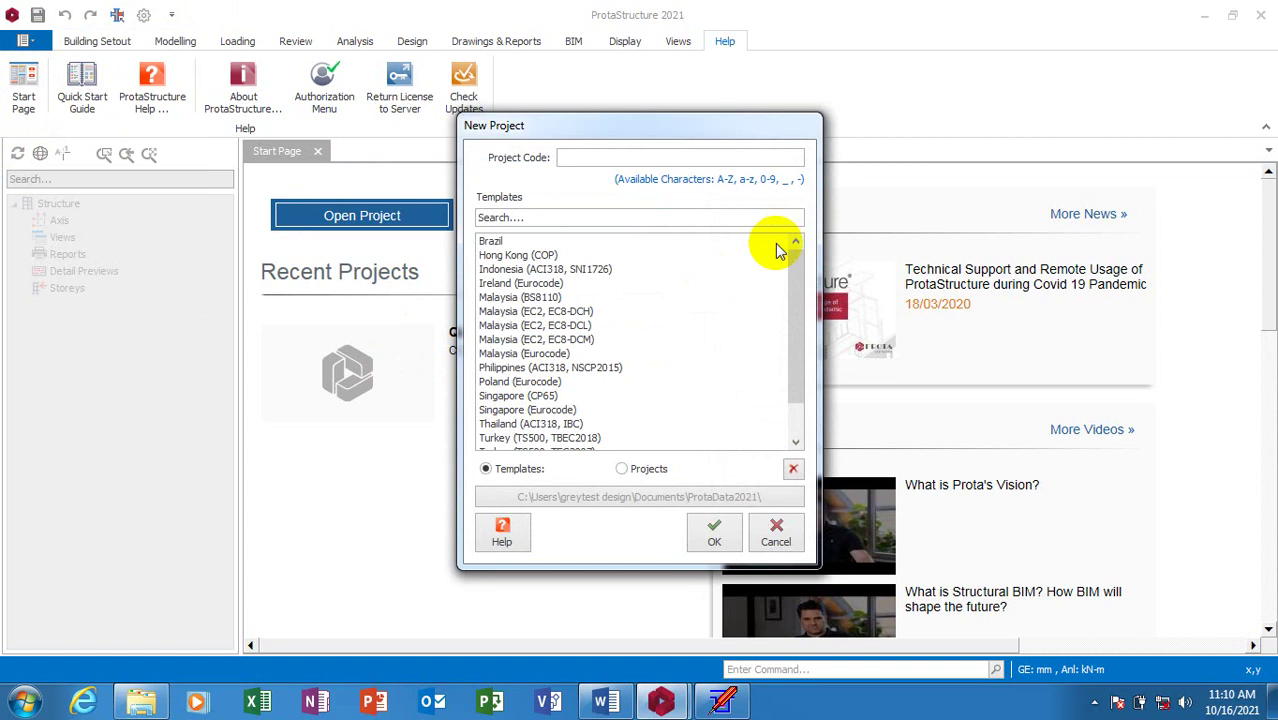
left_click_drag(796, 263, 812, 360)
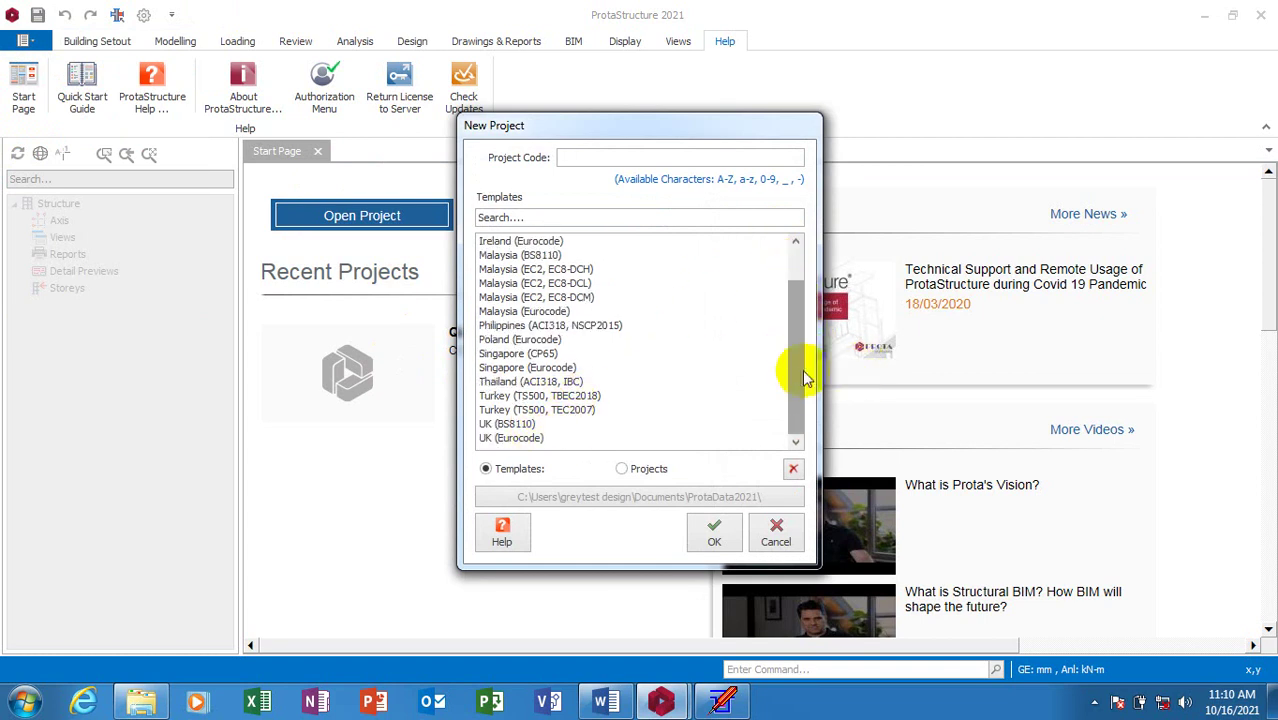
mouse_move(797, 391)
left_mouse_down()
mouse_move(853, 330)
mouse_move(782, 318)
mouse_move(784, 337)
mouse_move(736, 371)
mouse_move(764, 405)
left_mouse_up()
left_click(510, 424)
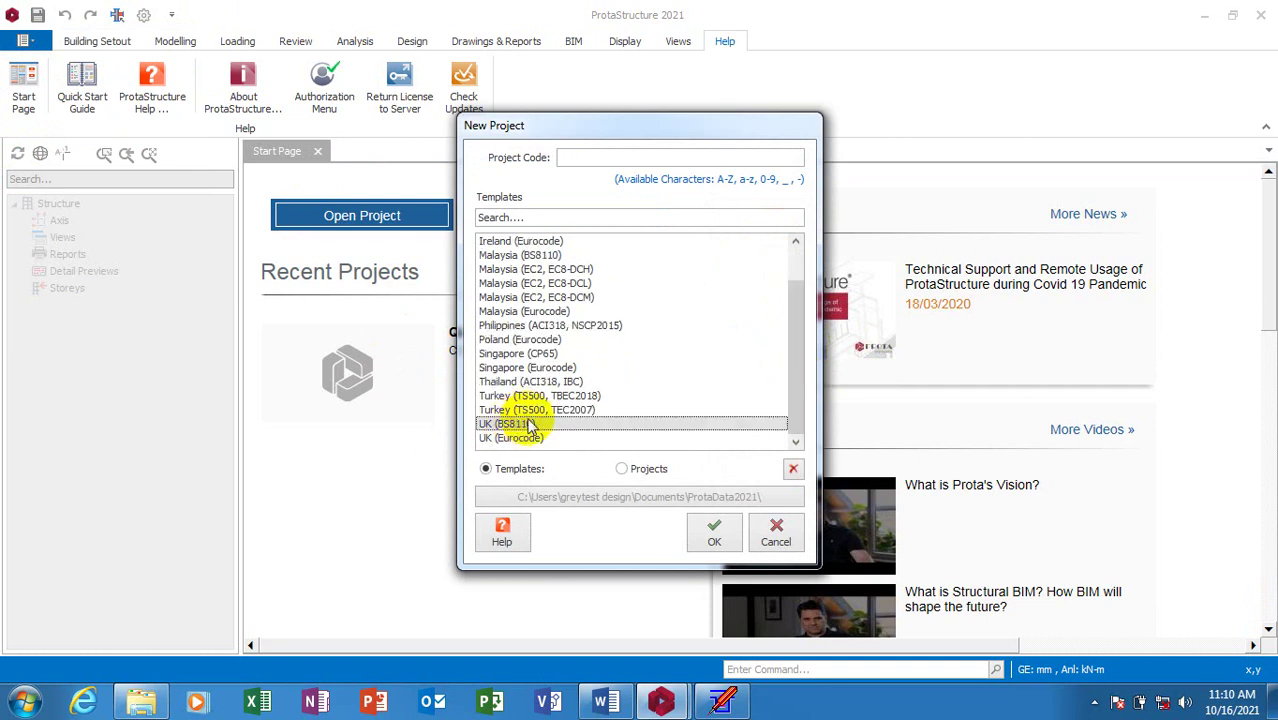
left_click(716, 537)
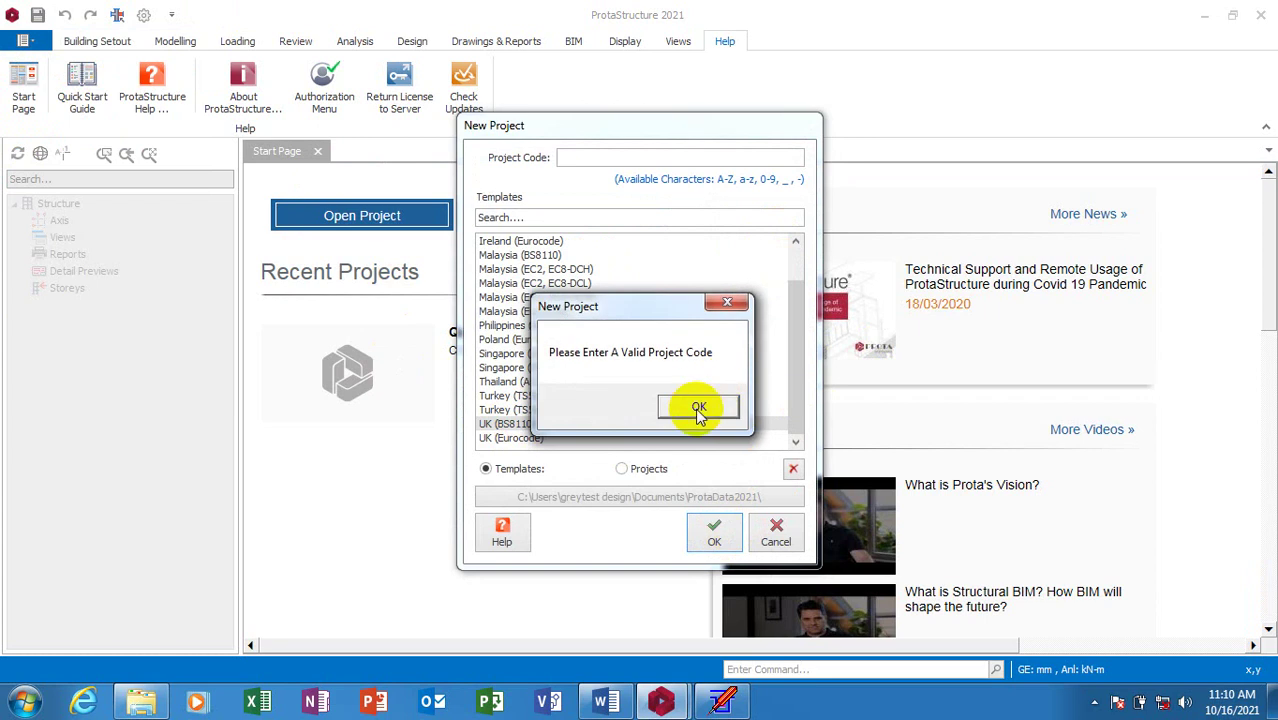
left_click(728, 302)
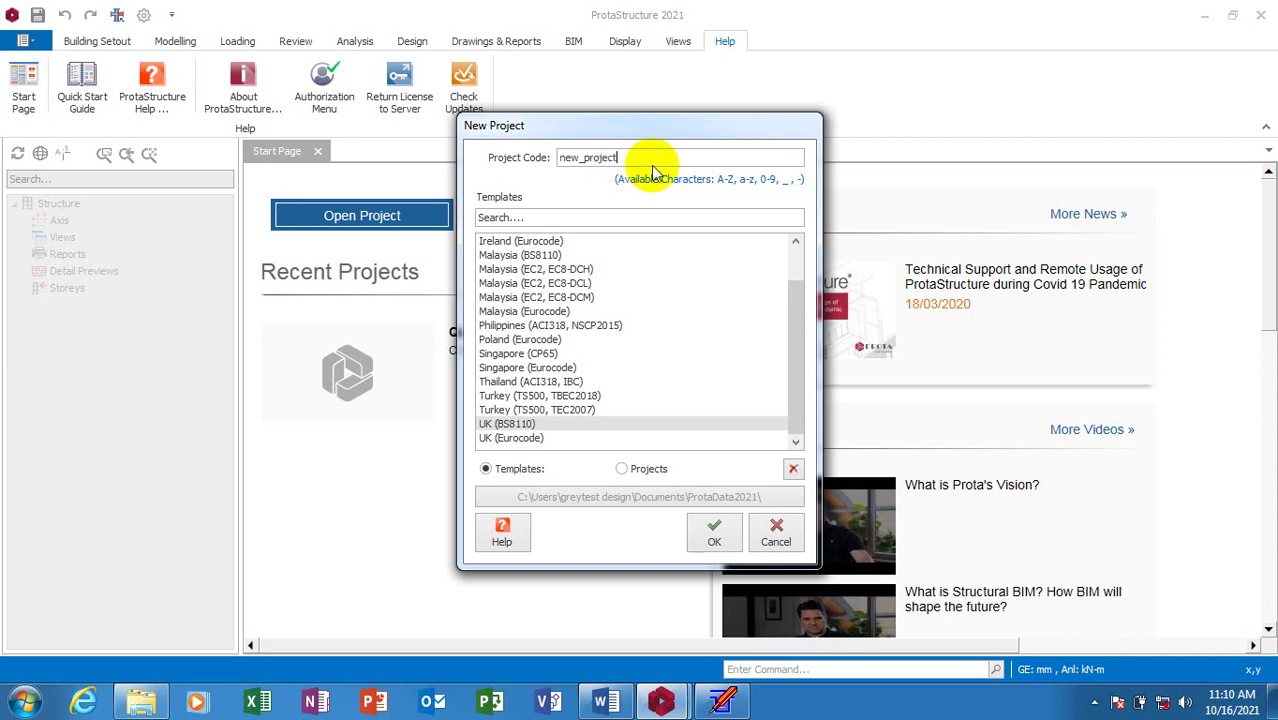
left_click(720, 532)
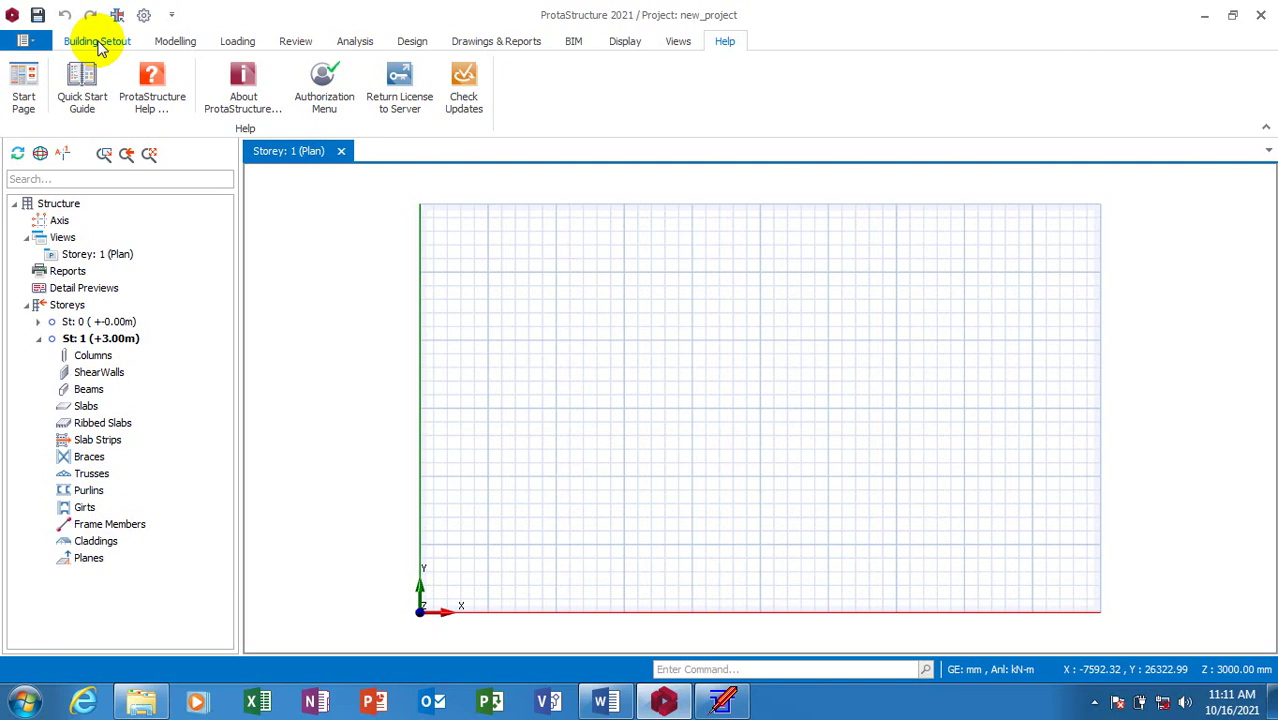
- Examine the editing tools and generation options offered for the axes of the empty structure
left_click(57, 221)
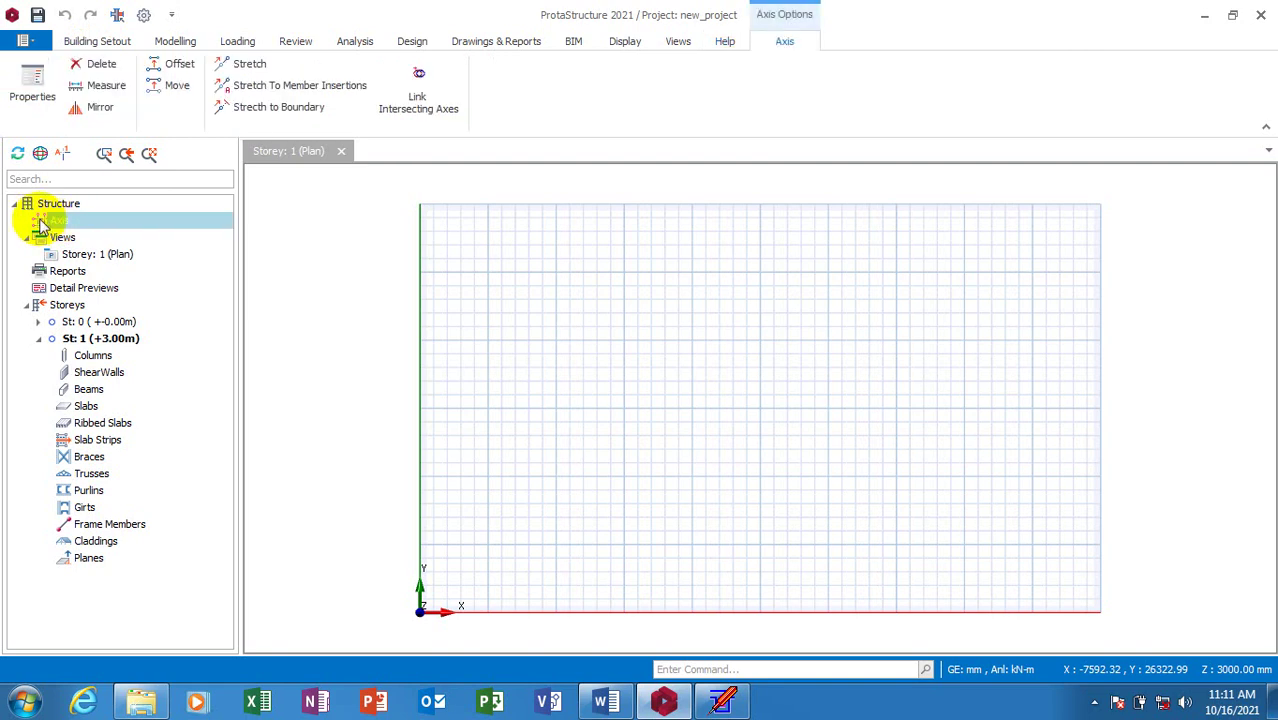
left_click(748, 372)
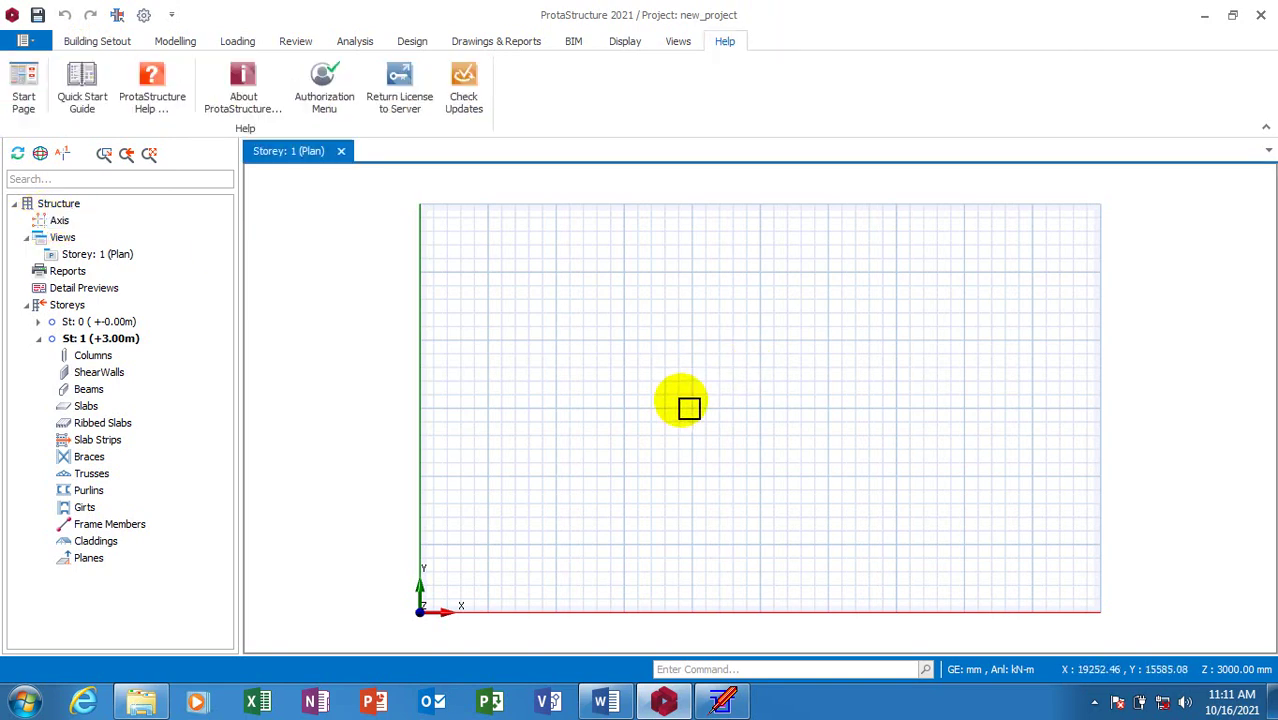
left_click(40, 220)
left_click(580, 339)
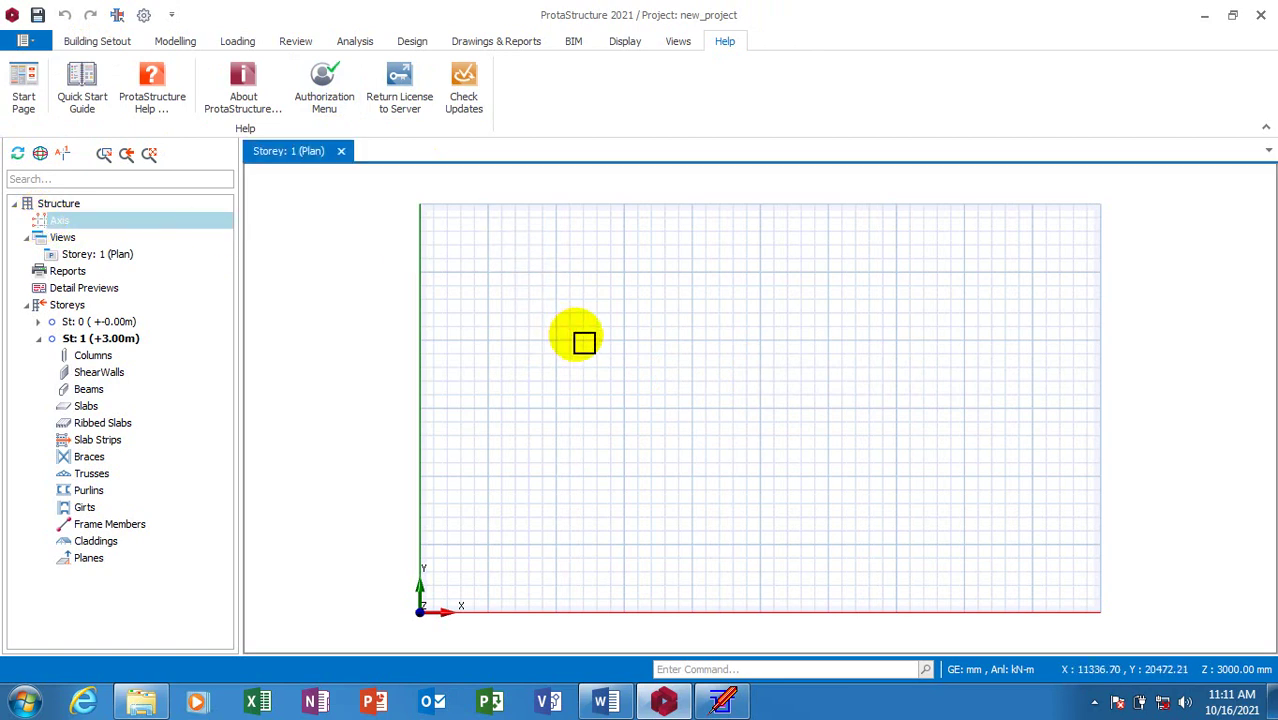
left_click(40, 221)
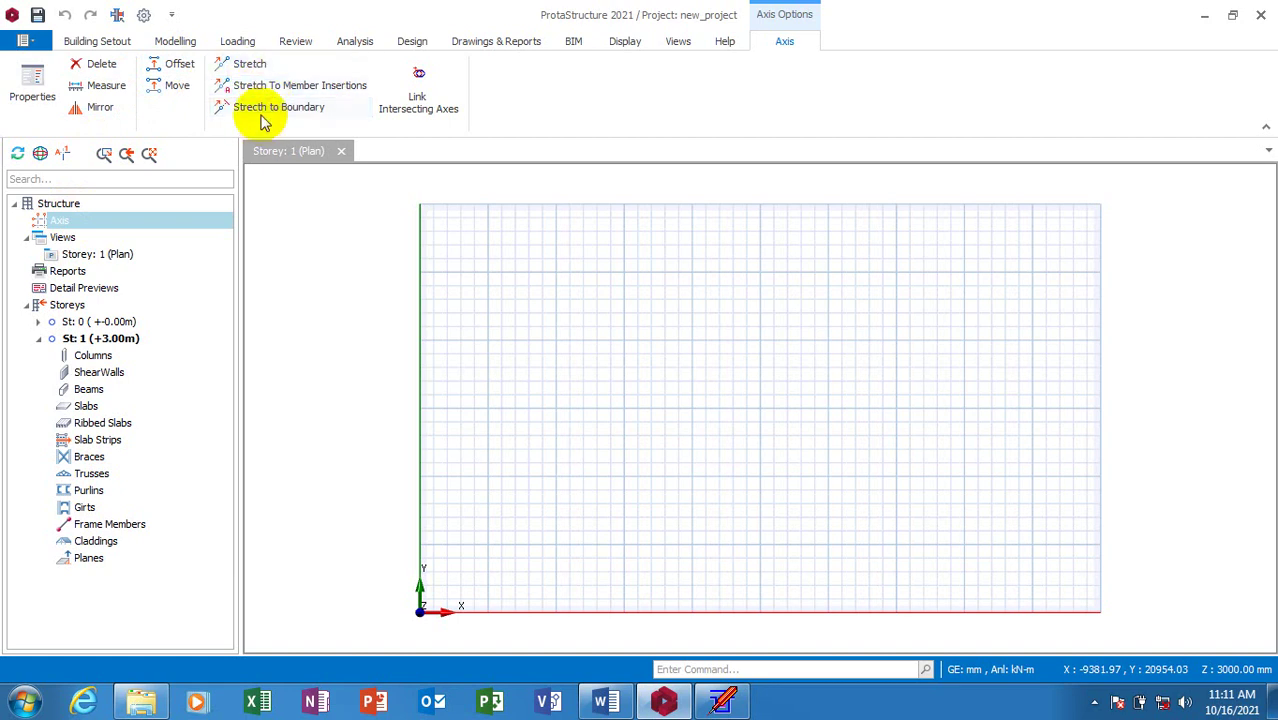
left_click(90, 255)
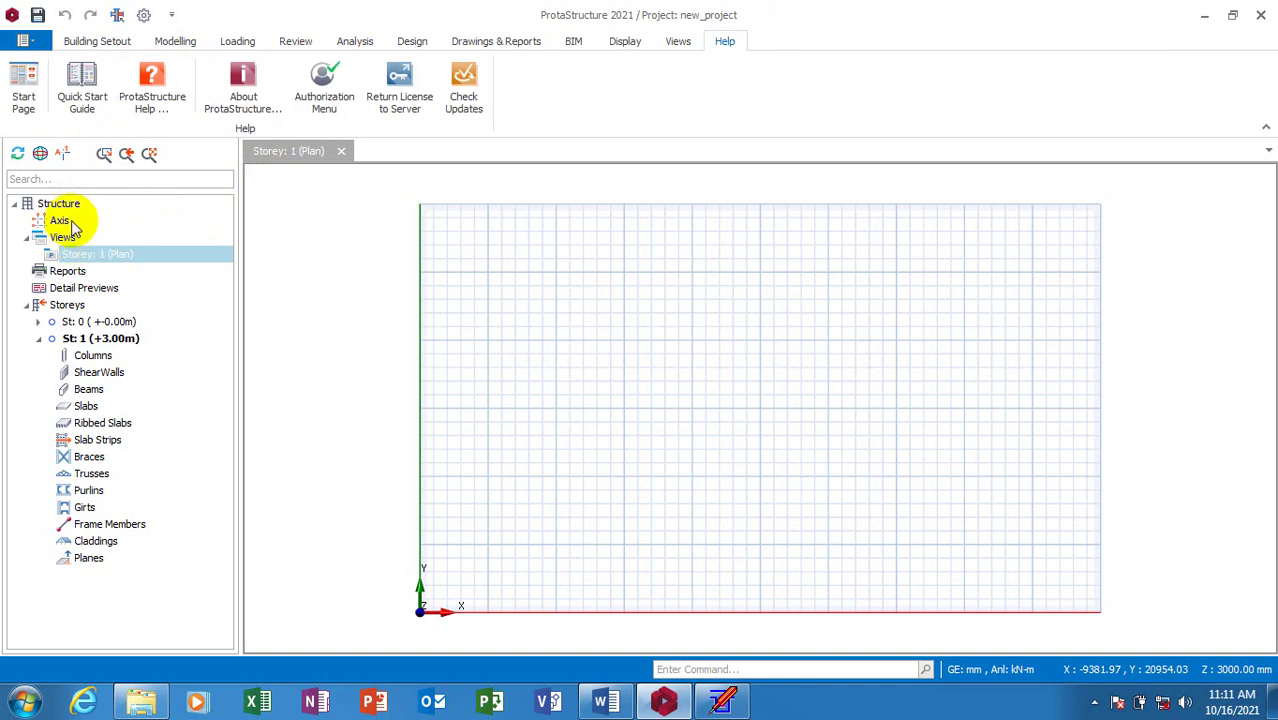
left_click(58, 221)
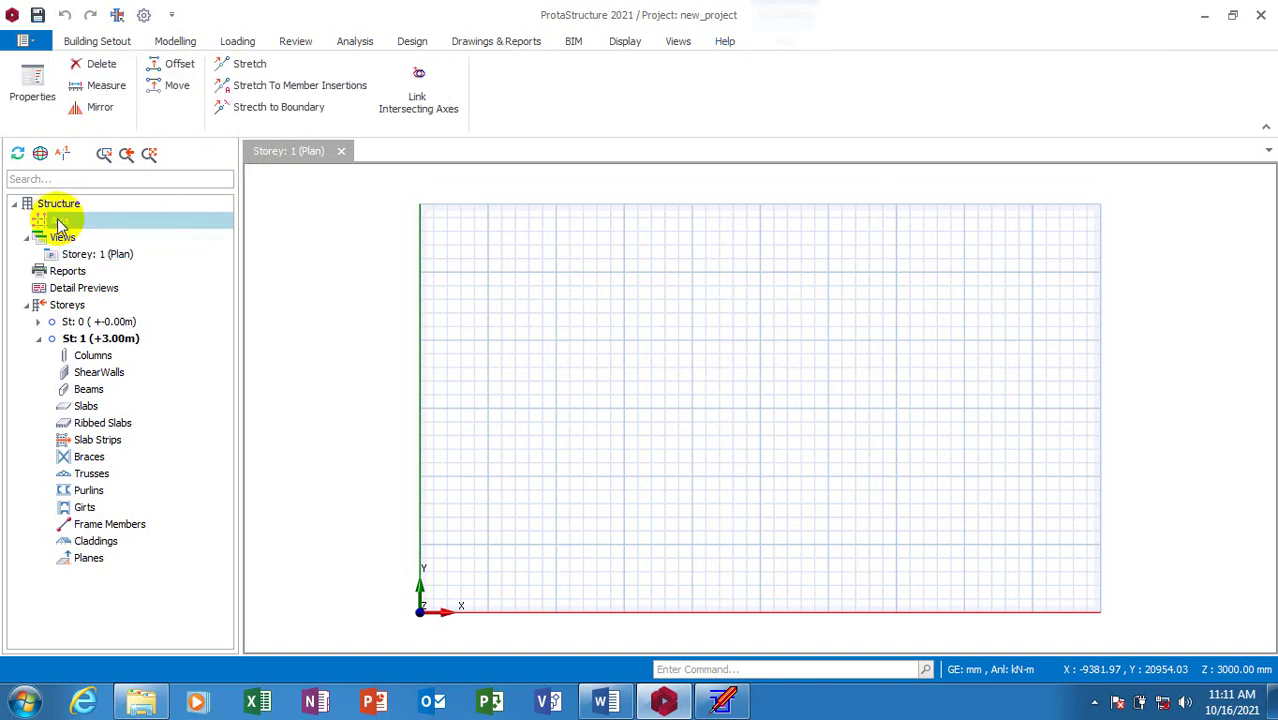
right_click(57, 225)
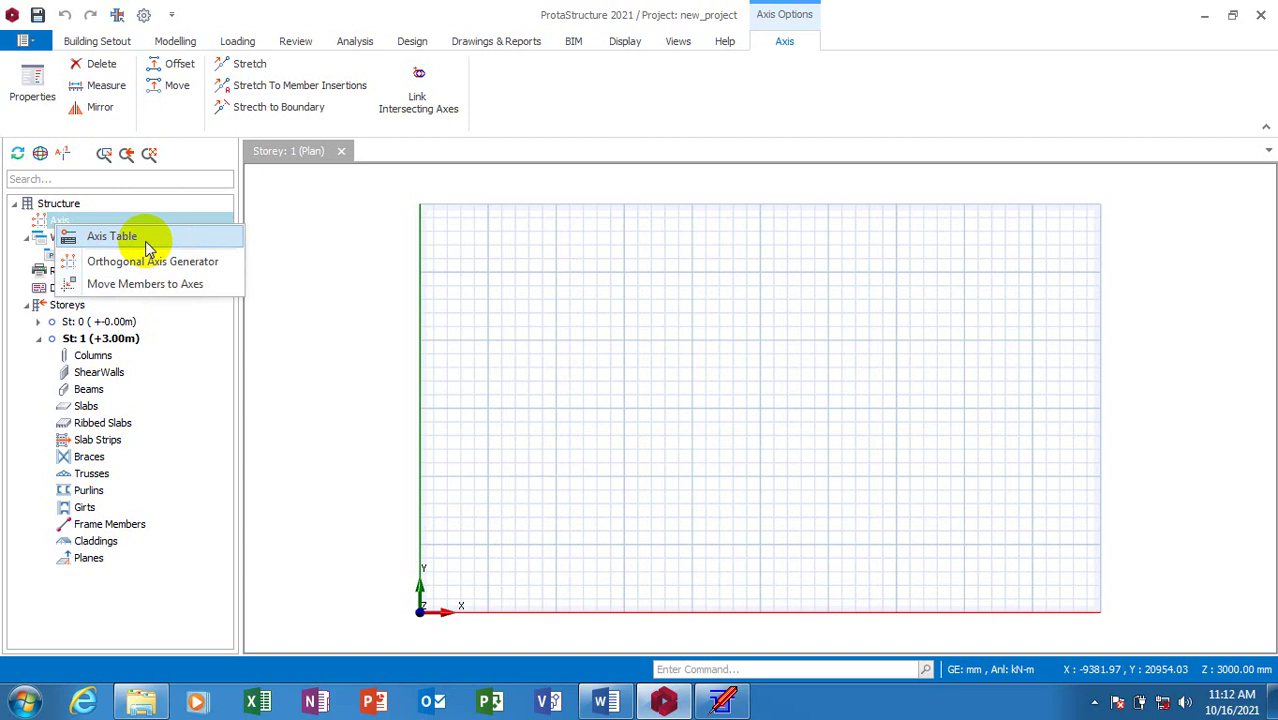
left_click(70, 222)
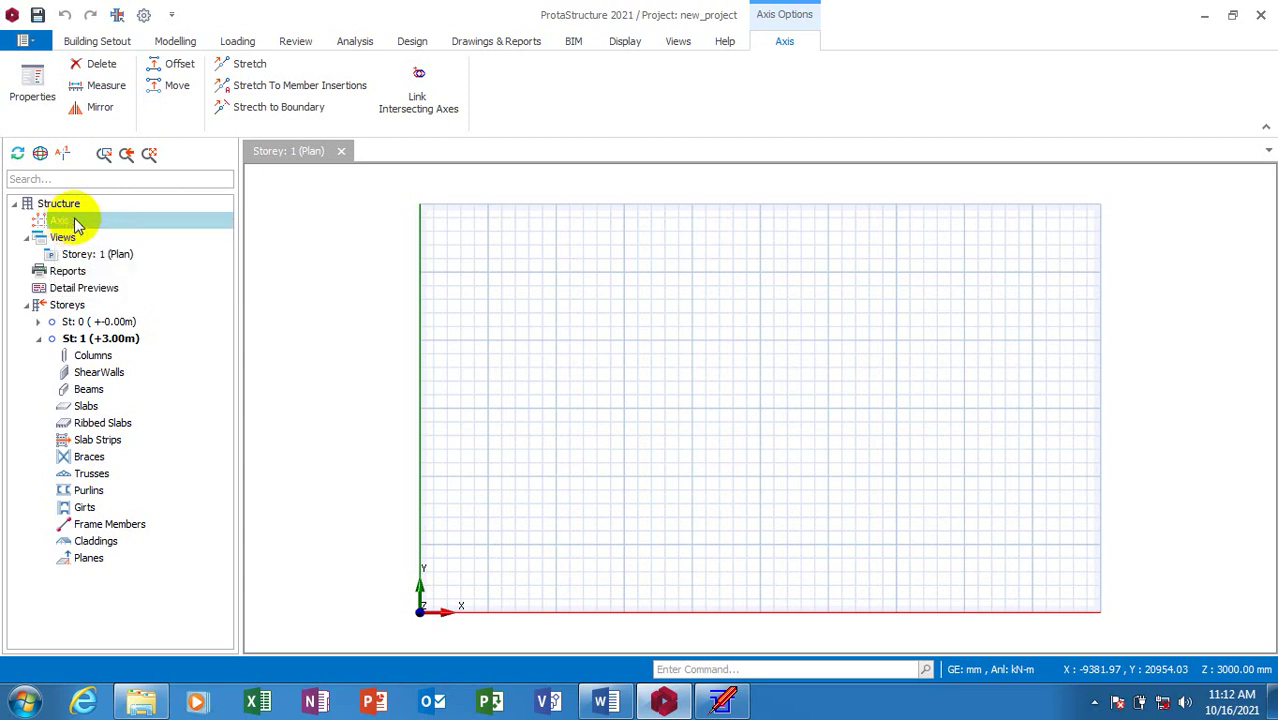
- Generate an orthogonal axis grid near the middle of the storey 1 plan, labelled from A and 1, with 5000*3 spacing in both directions
right_click(76, 224)
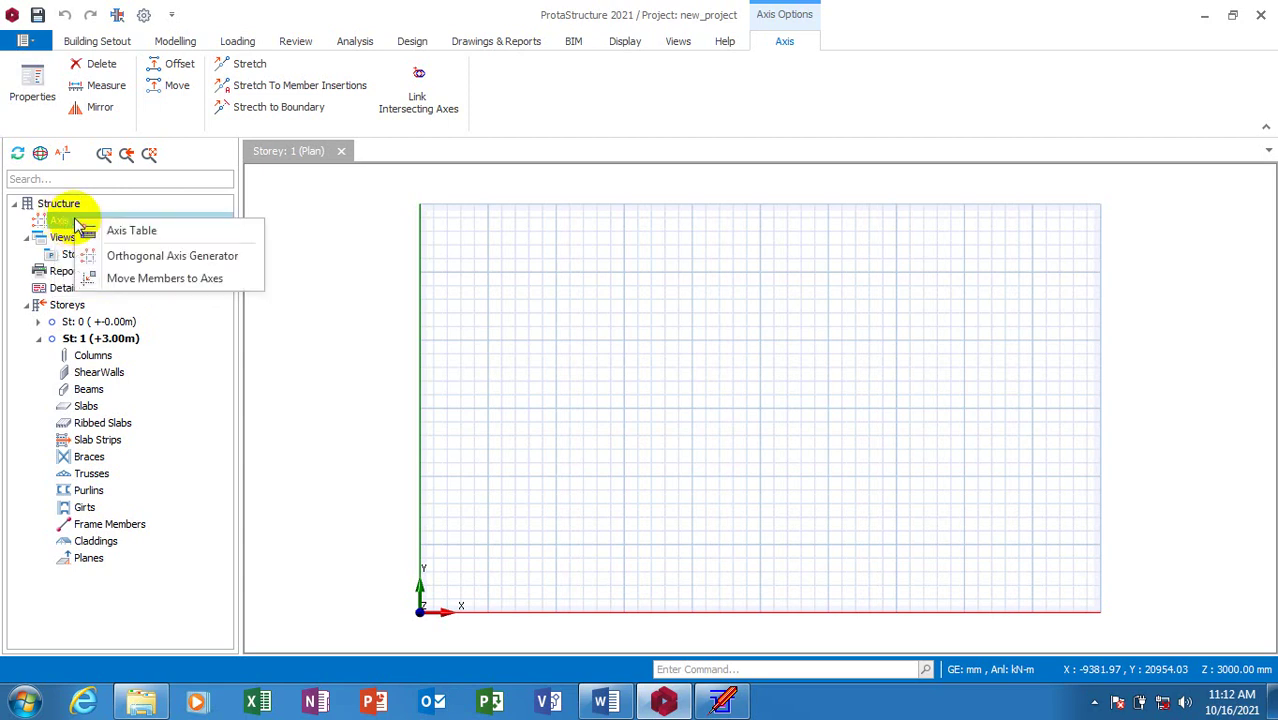
left_click(127, 257)
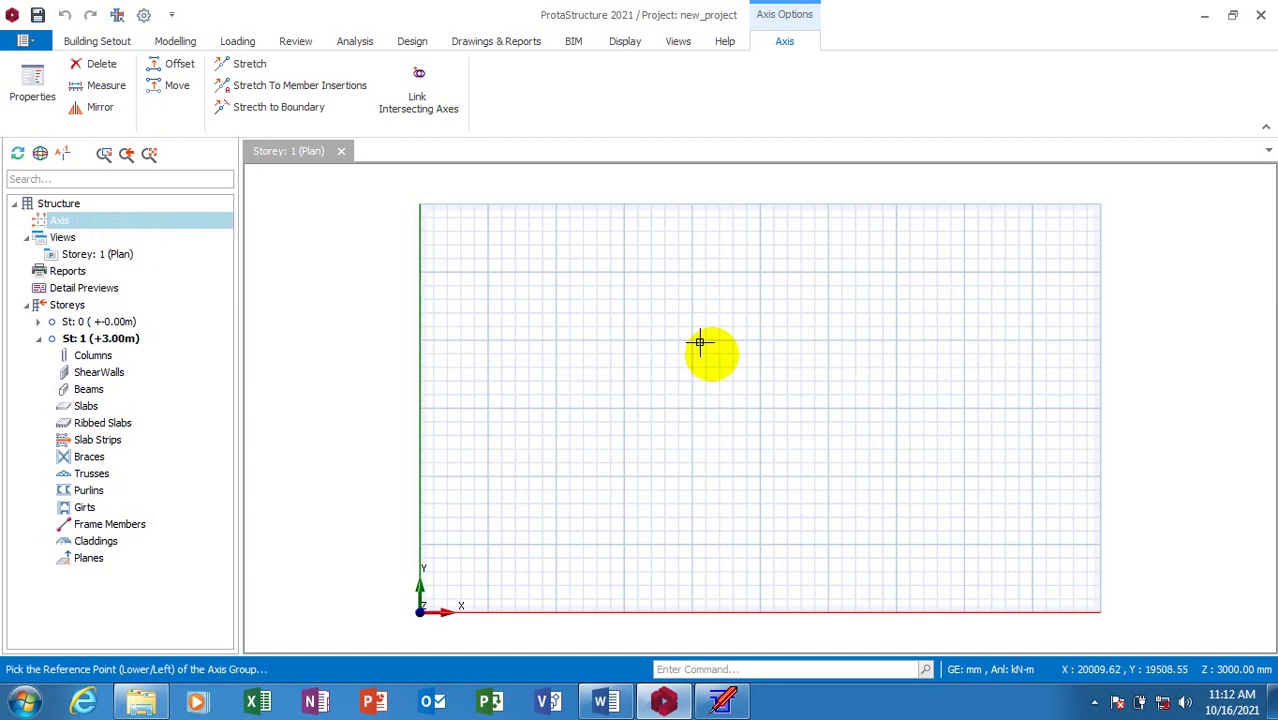
left_click(662, 367)
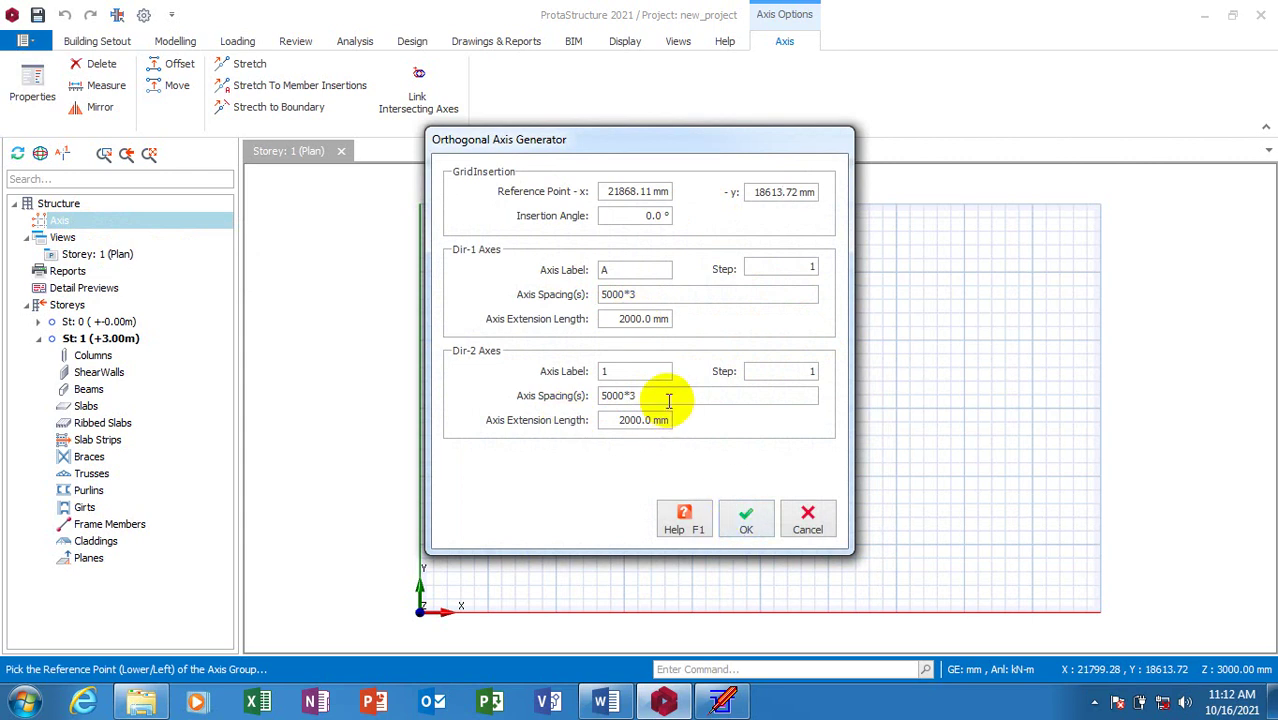
left_click(759, 490)
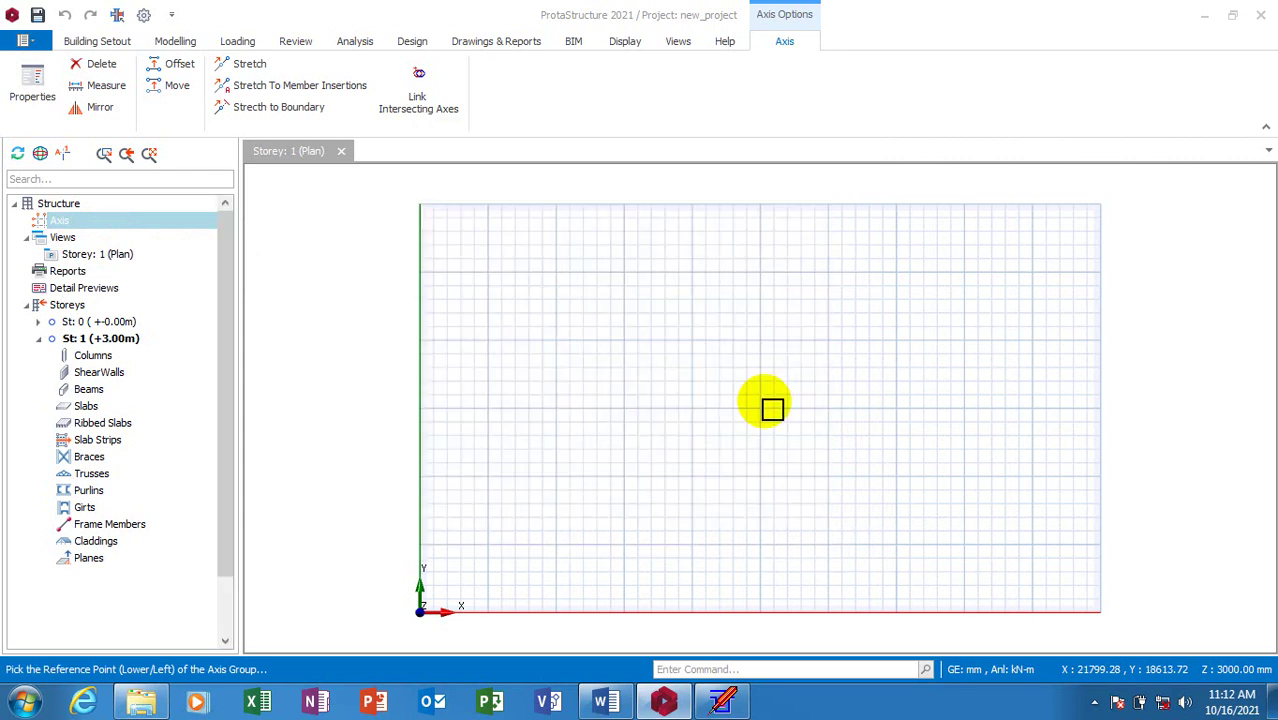
left_click(720, 372)
scroll(745, 471, "down", 4)
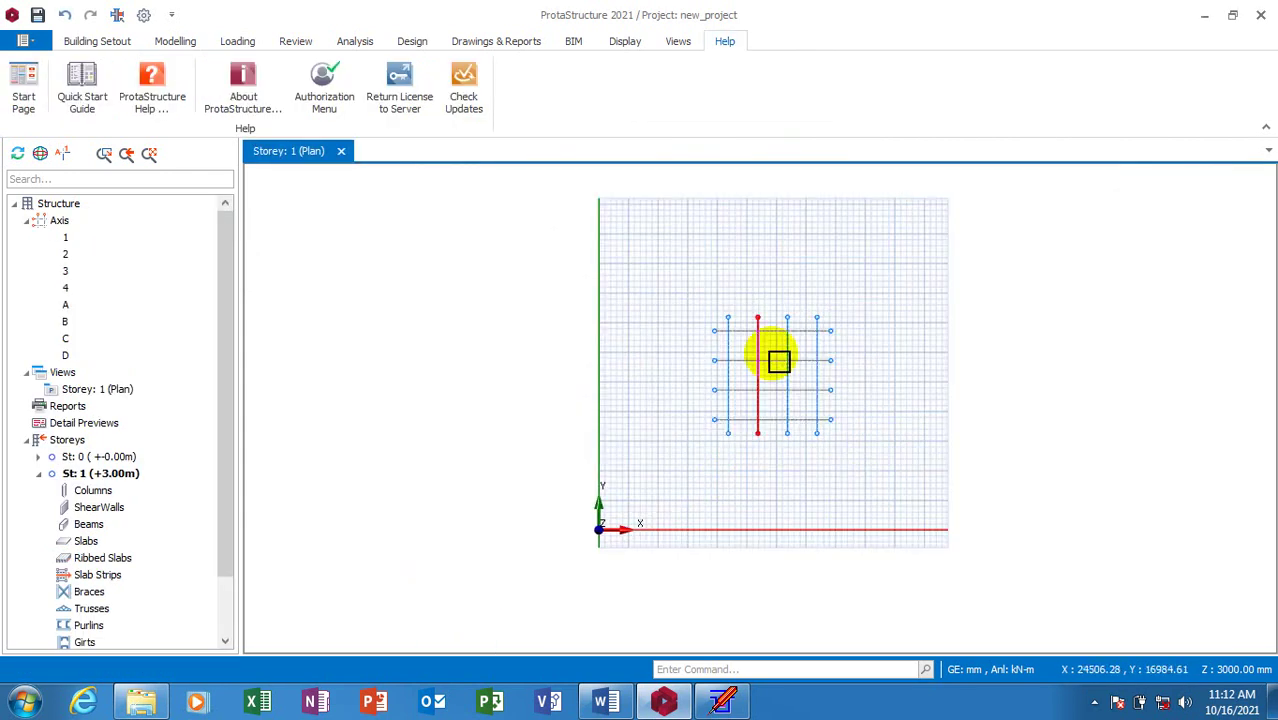
scroll(846, 303, "up", 1)
scroll(848, 315, "up", 2)
scroll(859, 394, "down", 1)
scroll(845, 390, "up", 1)
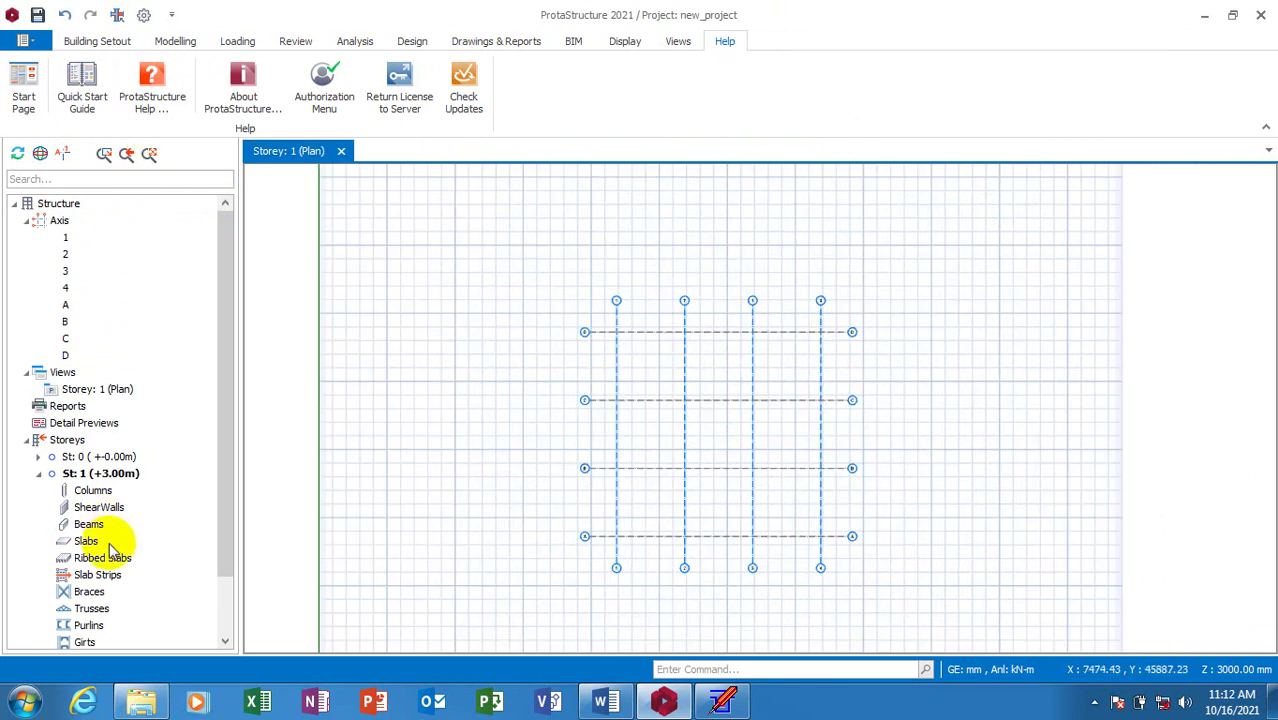
- Try to run the RC Column\Wall Design for the columns of storey 1
left_click(94, 492)
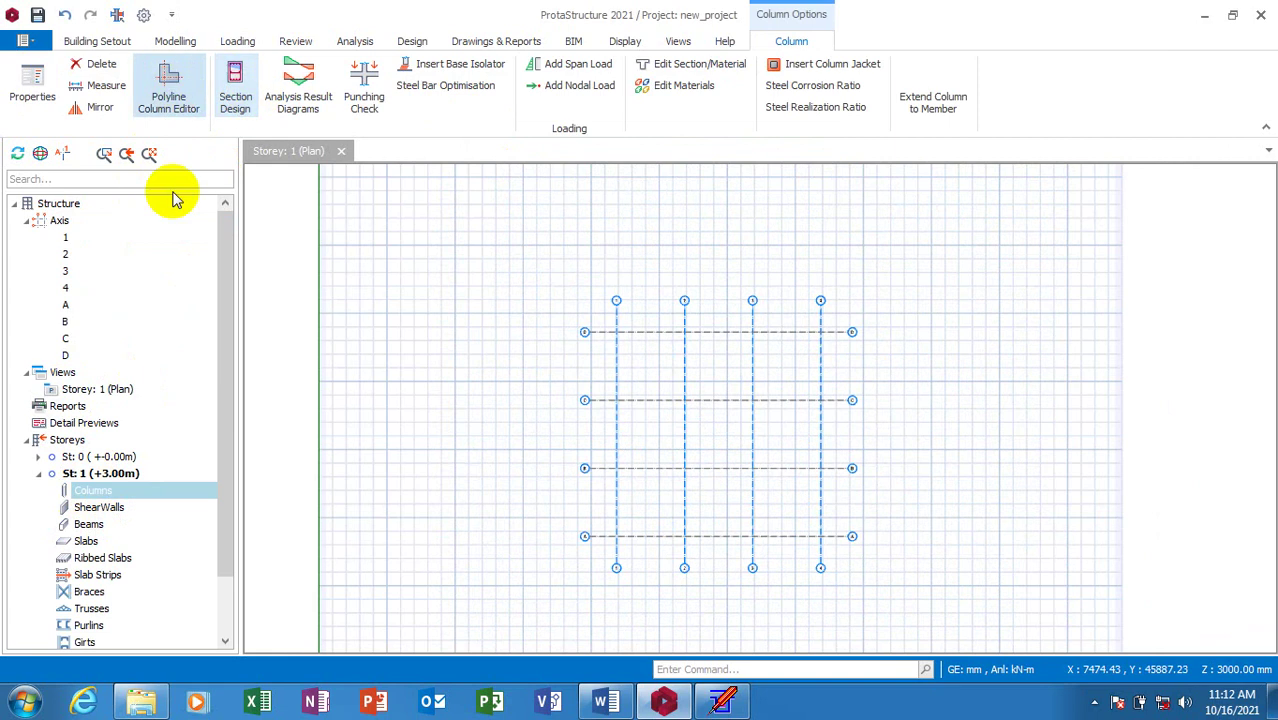
right_click(86, 493)
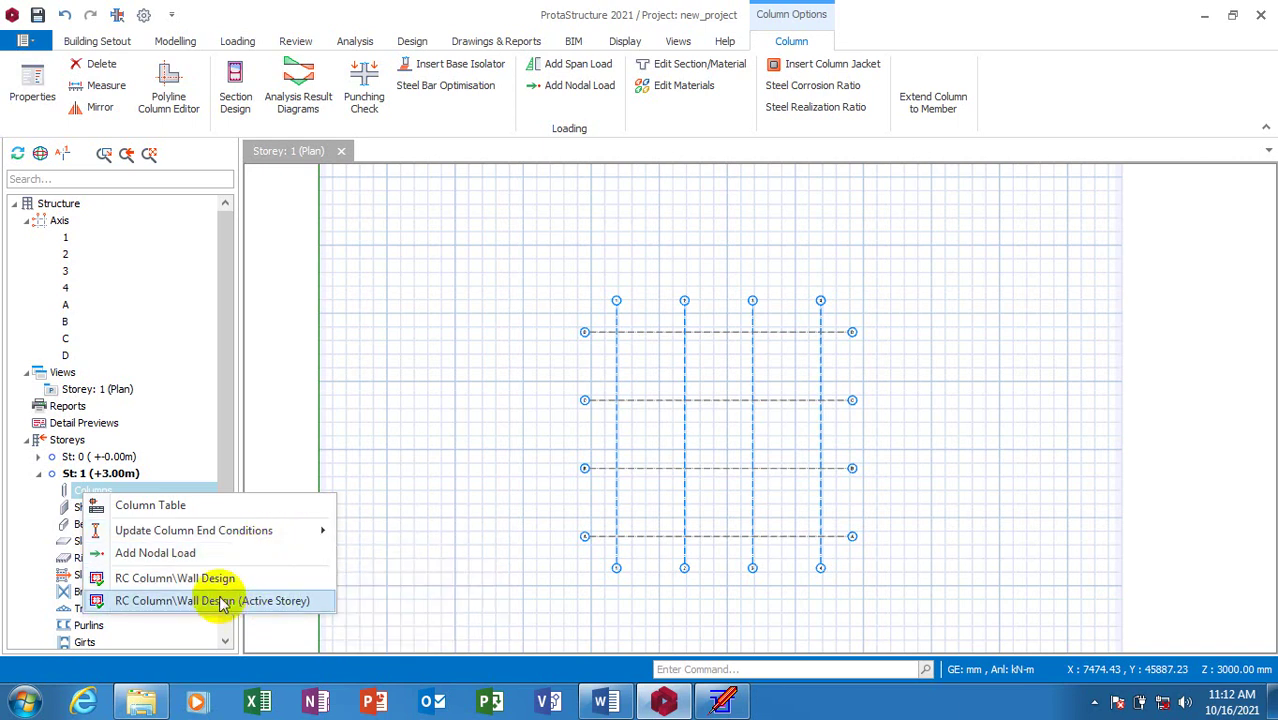
left_click(186, 584)
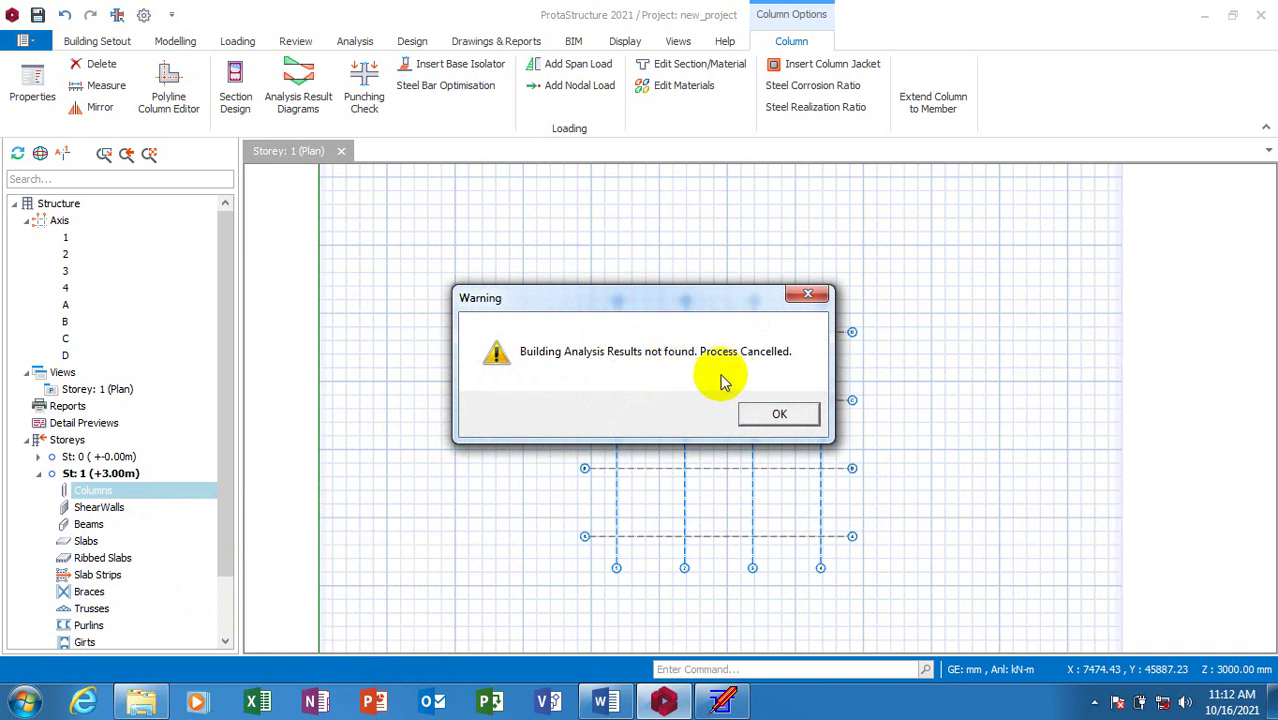
left_click(806, 297)
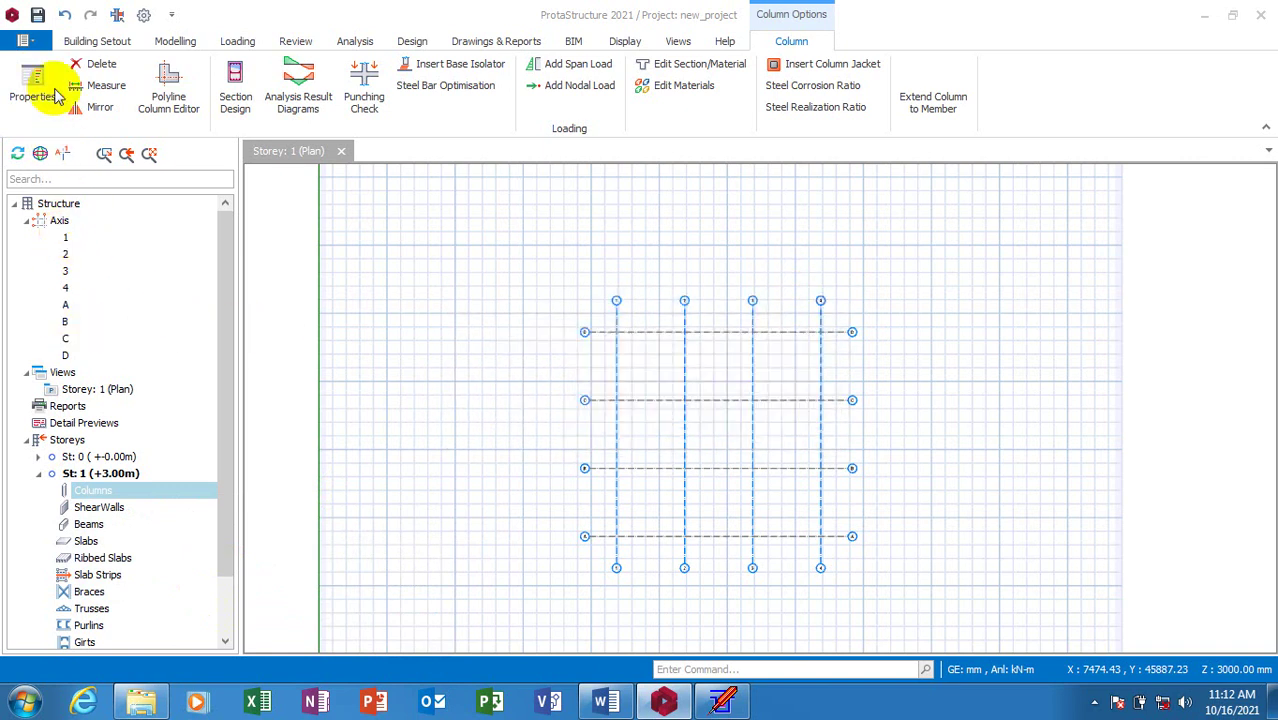
- Close the Column Reinforcement Design window and return to the storey 1 plan
left_click(100, 41)
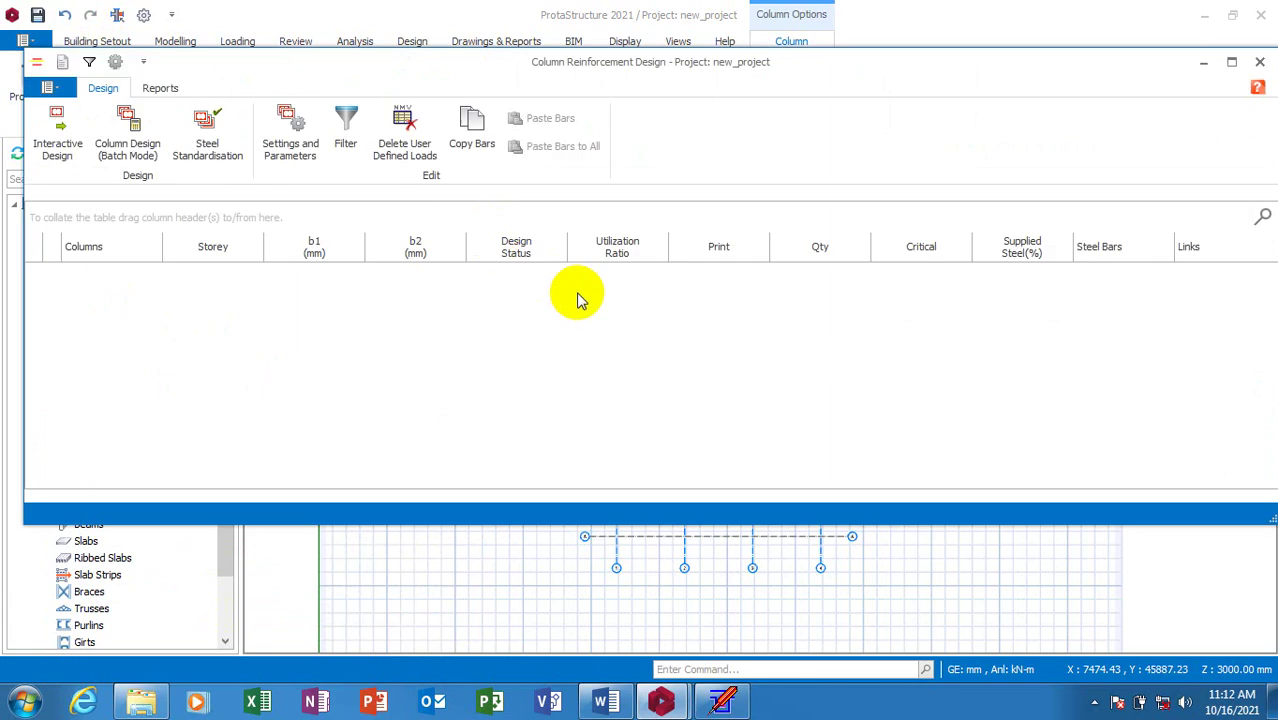
left_click(1261, 62)
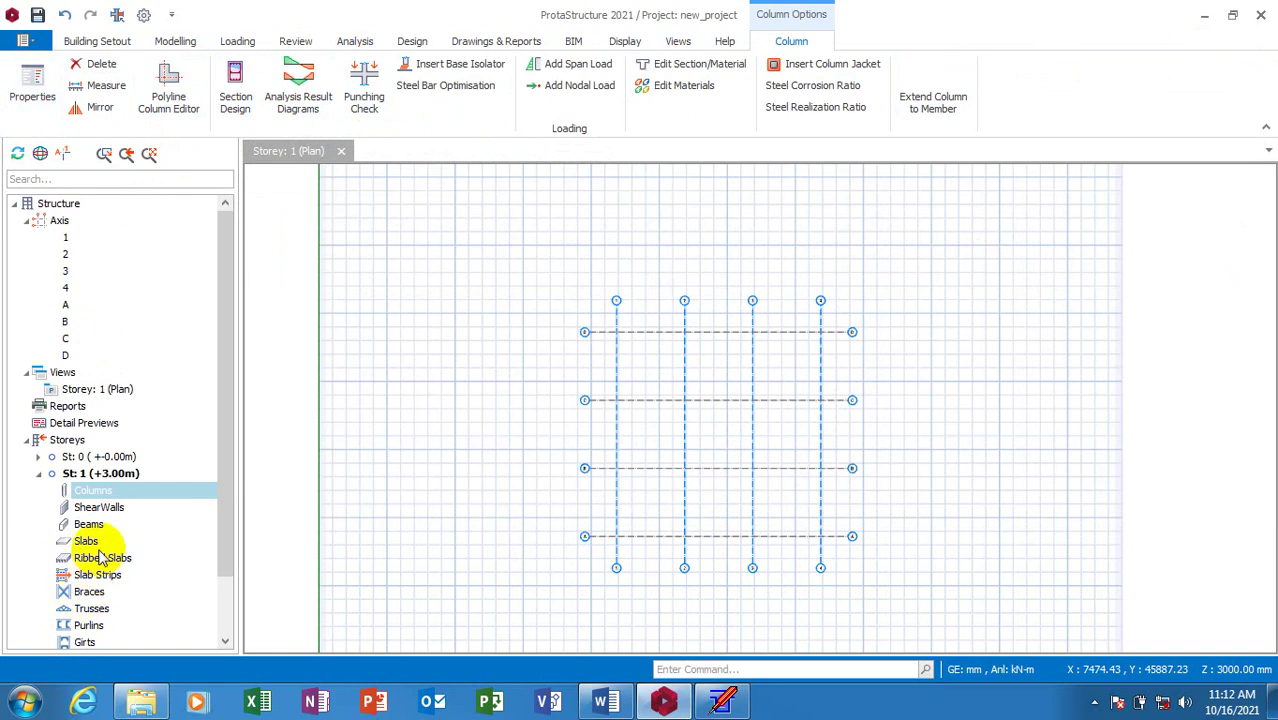
left_click(214, 370)
left_click_drag(228, 400, 220, 362)
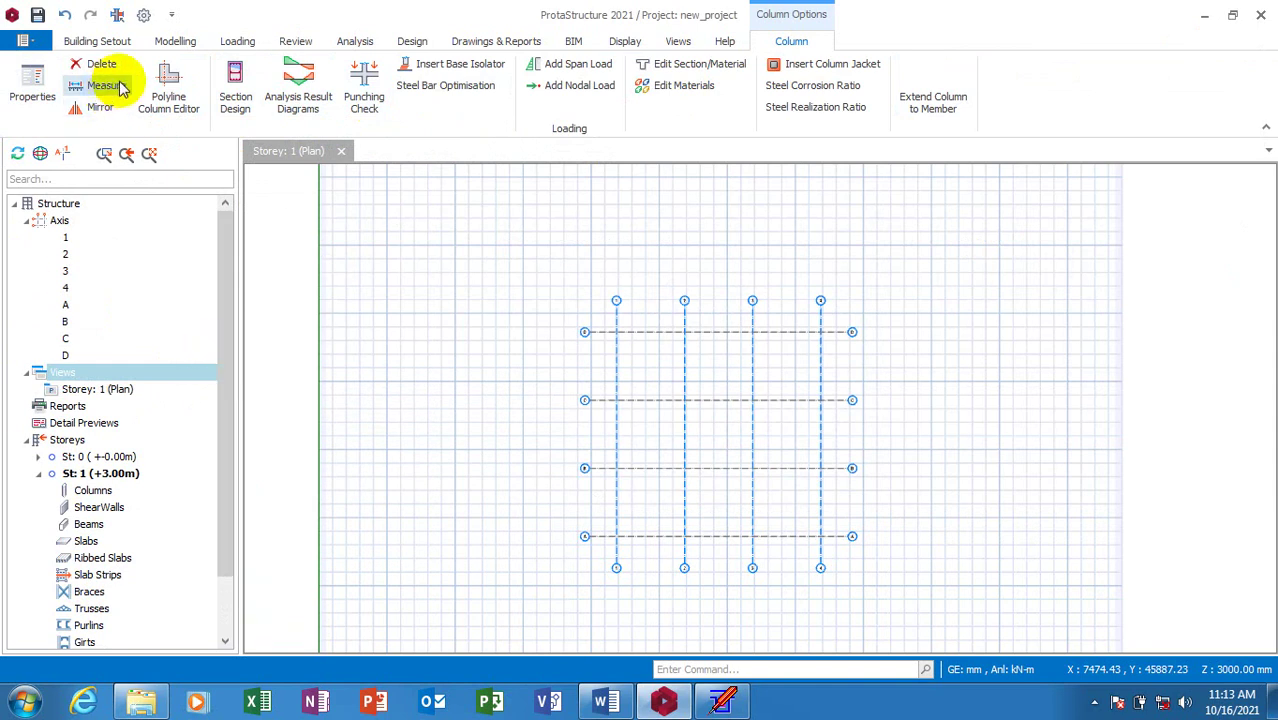
- Try to insert columns across the whole axis grid of storey 1
left_click(101, 41)
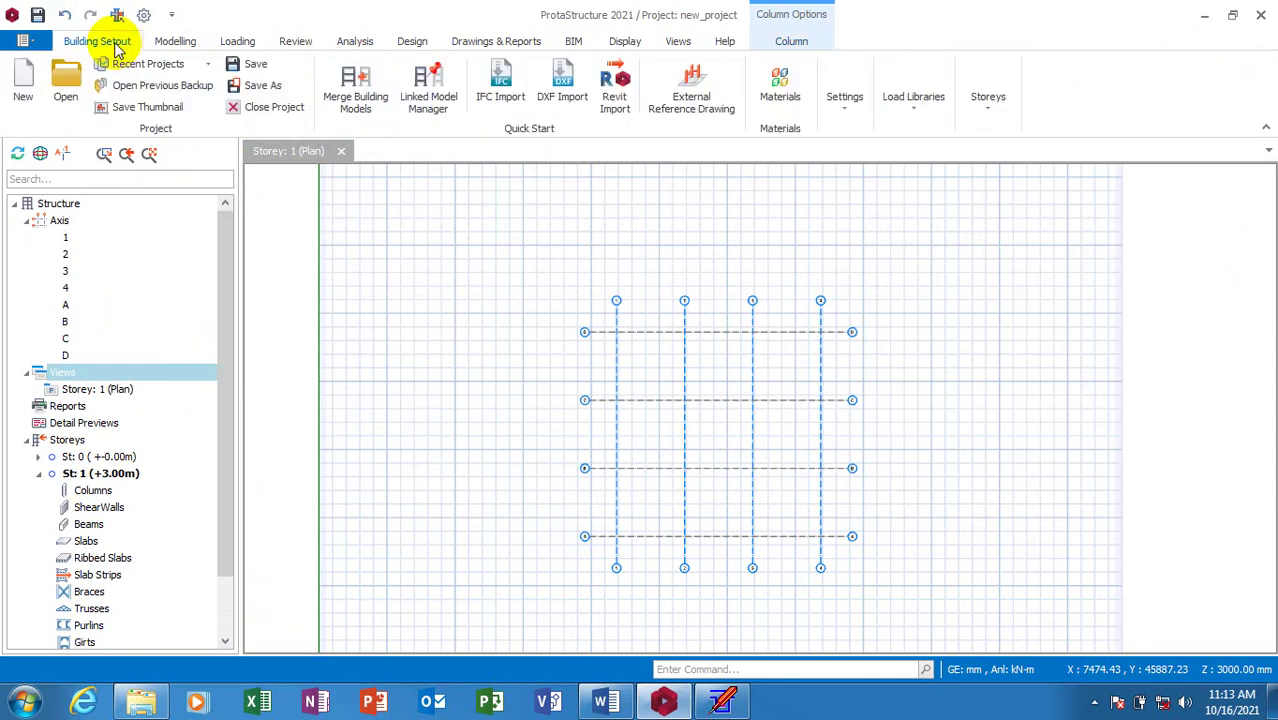
left_click(174, 44)
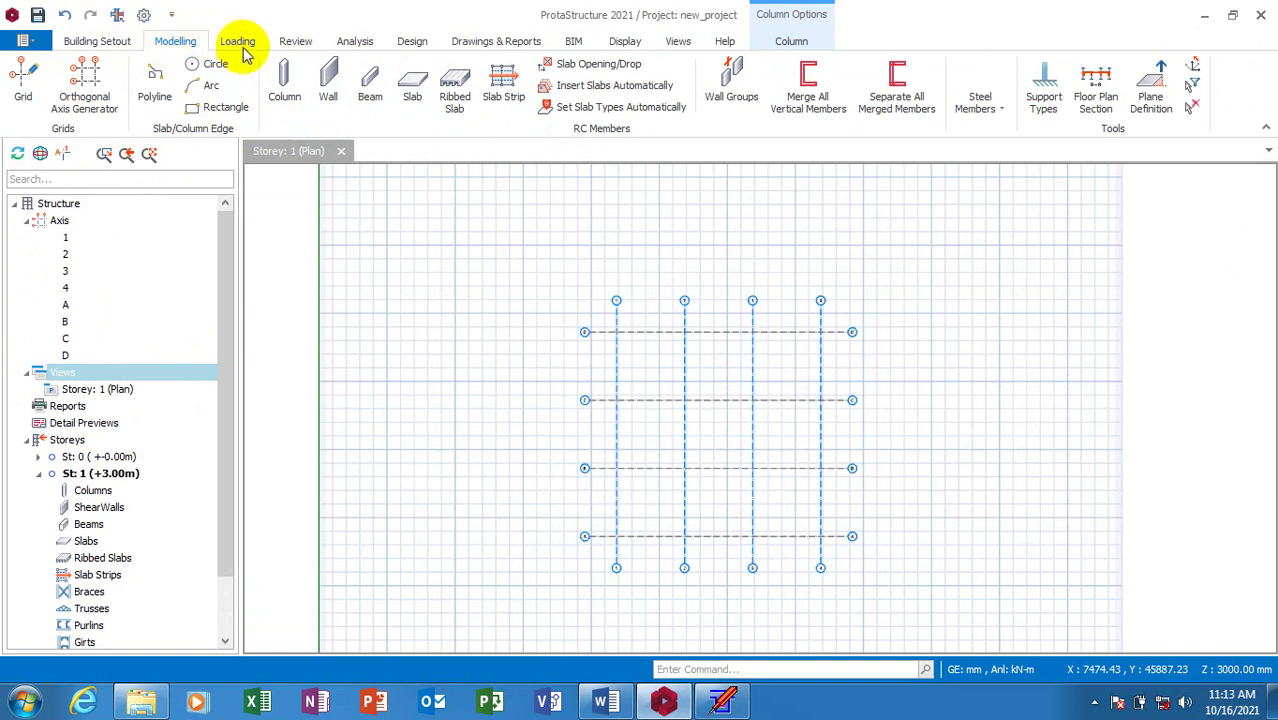
left_click(285, 78)
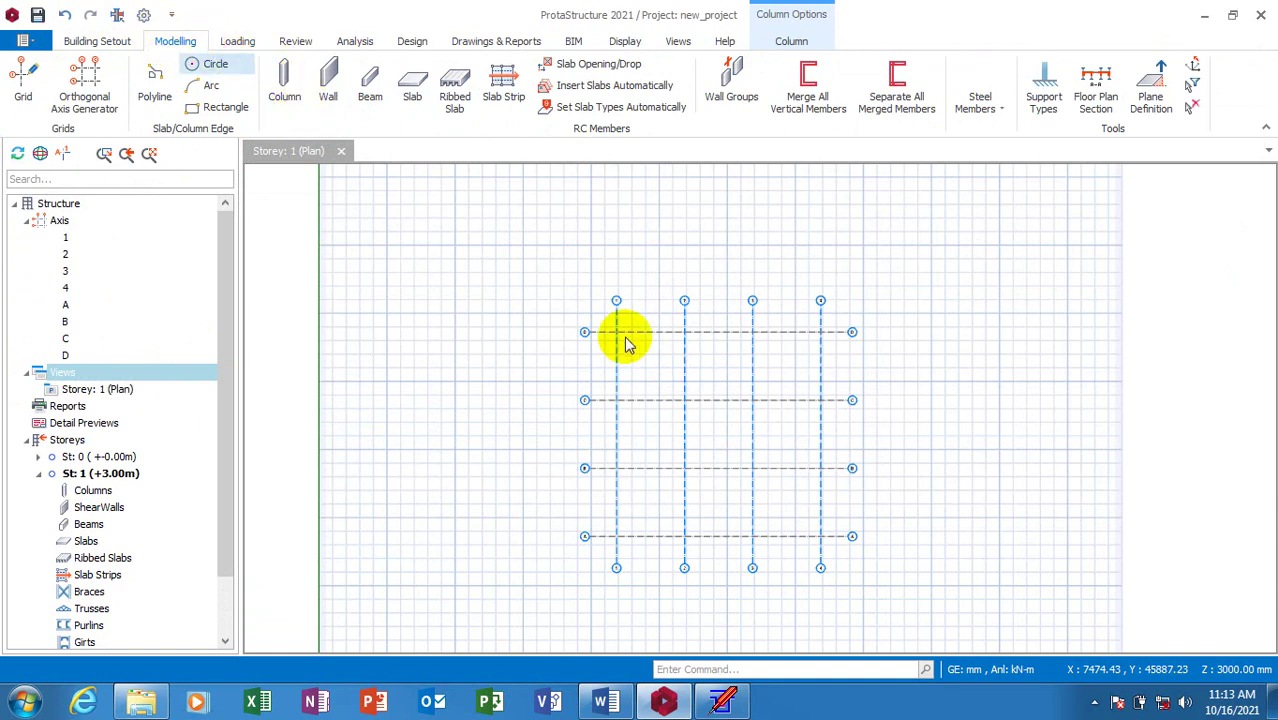
left_click_drag(604, 325, 834, 548)
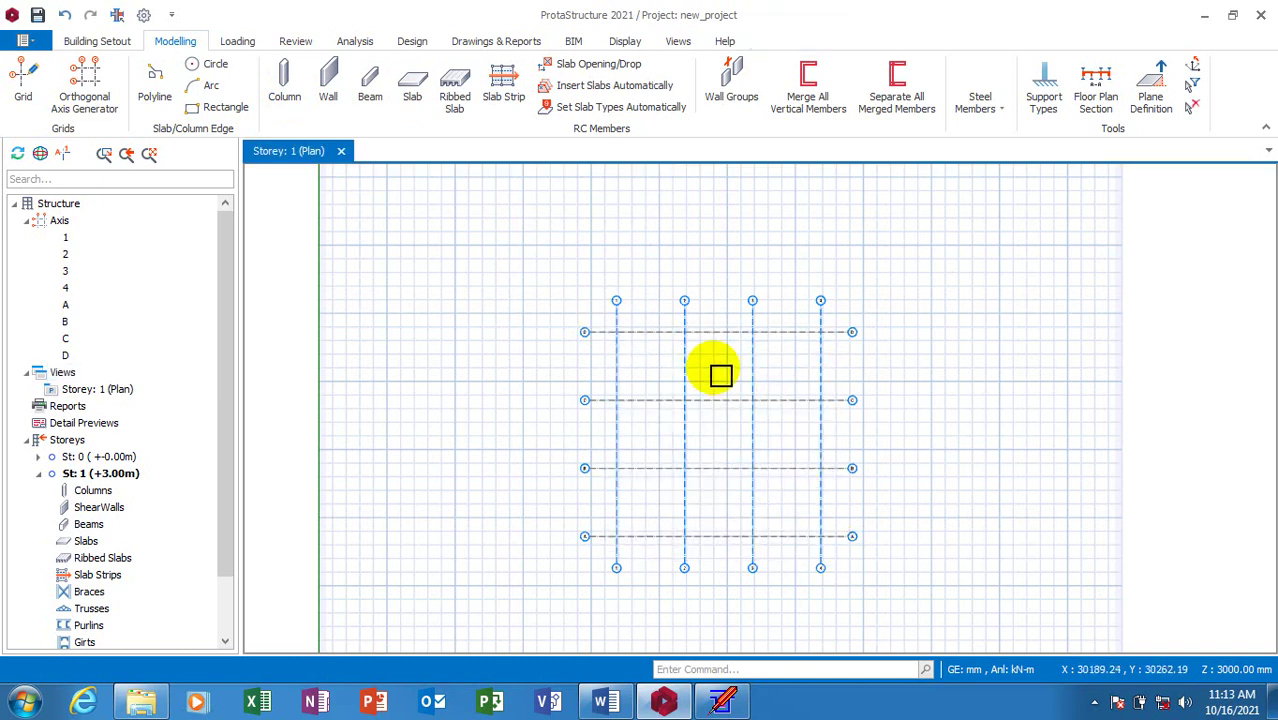
- Insert 230 x 230 mm columns at all intersections of axes A to D and 1 to 4 on storey 1
left_click(288, 80)
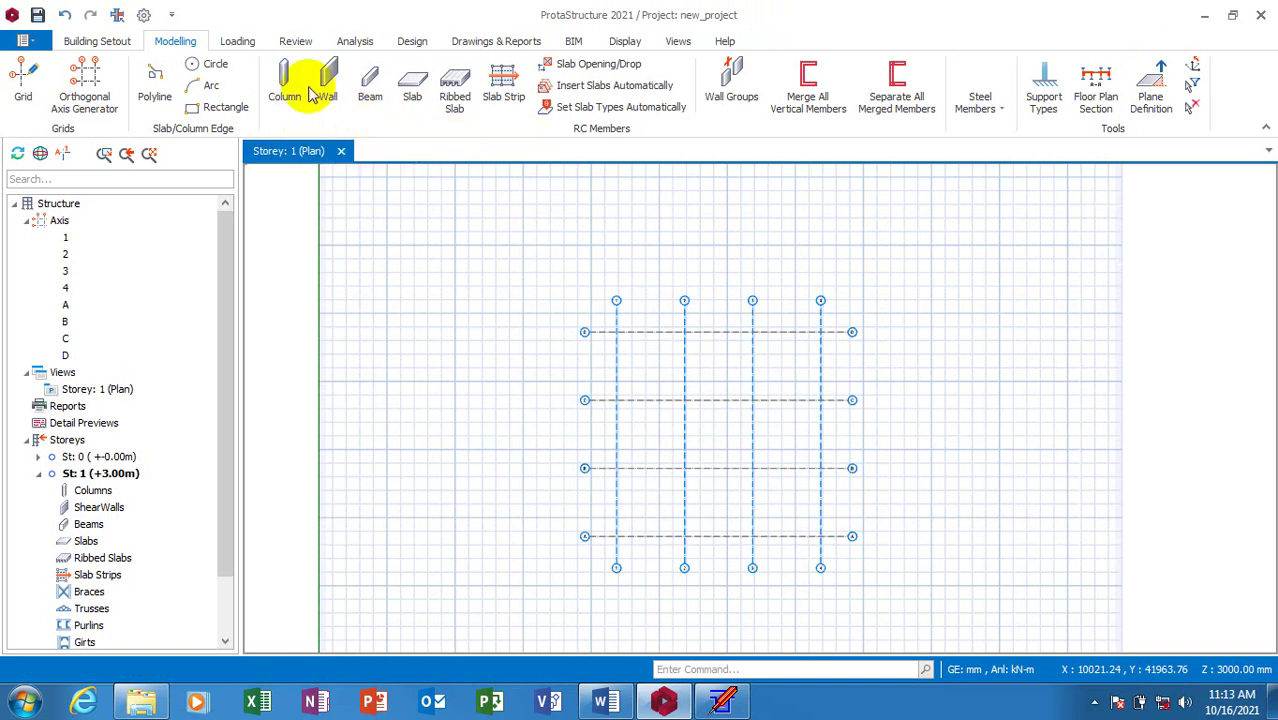
left_click(287, 84)
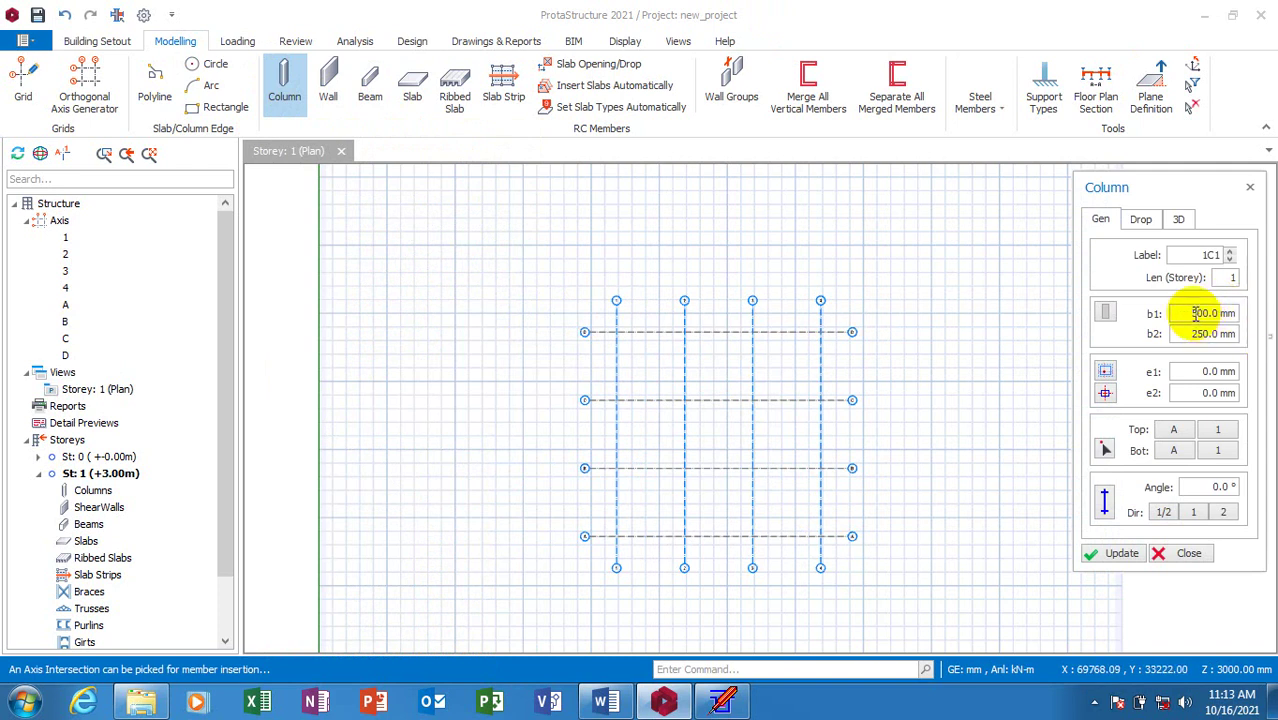
mouse_move(1193, 314)
left_mouse_down()
mouse_move(1226, 313)
mouse_move(1193, 308)
left_mouse_up()
type("23")
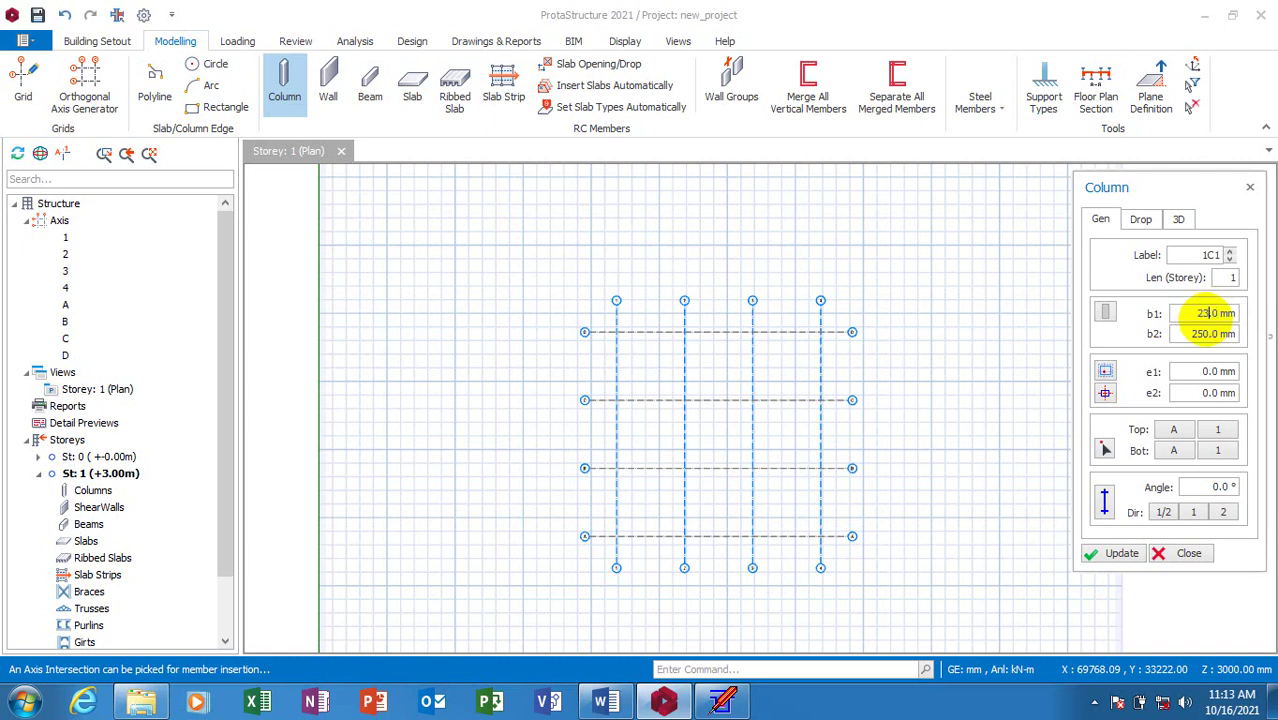
type("0")
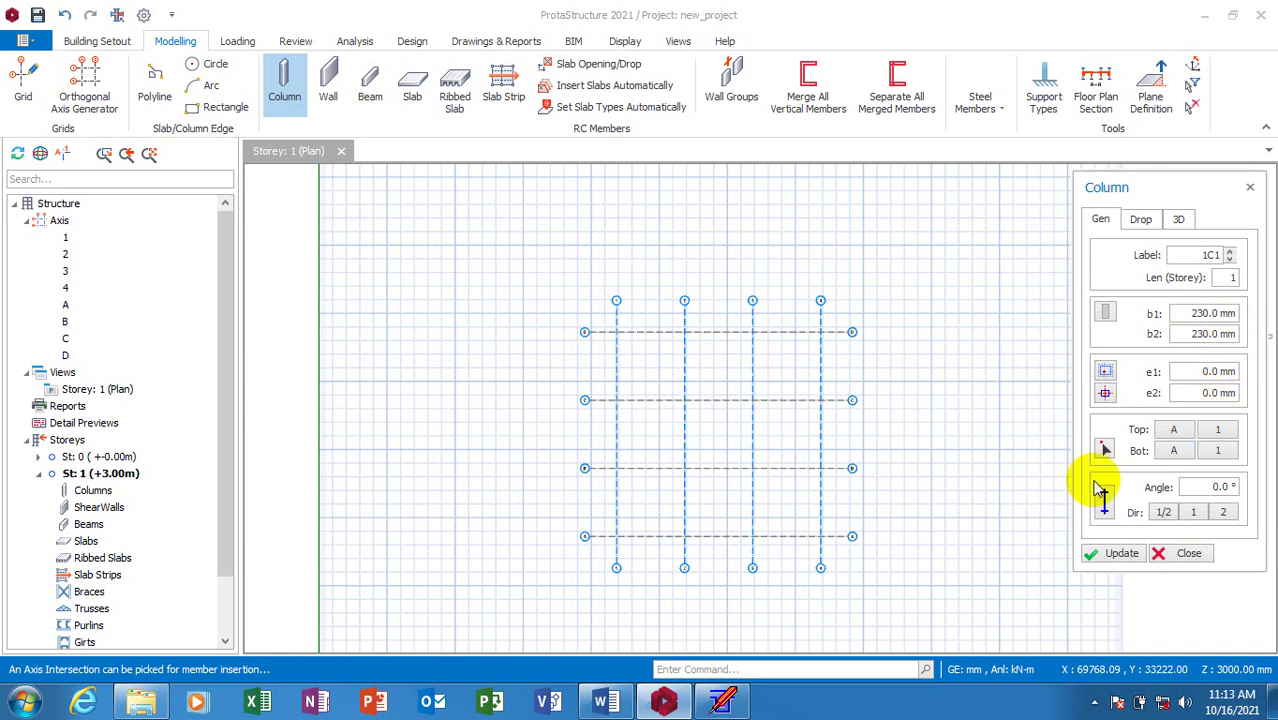
left_click_drag(599, 318, 830, 538)
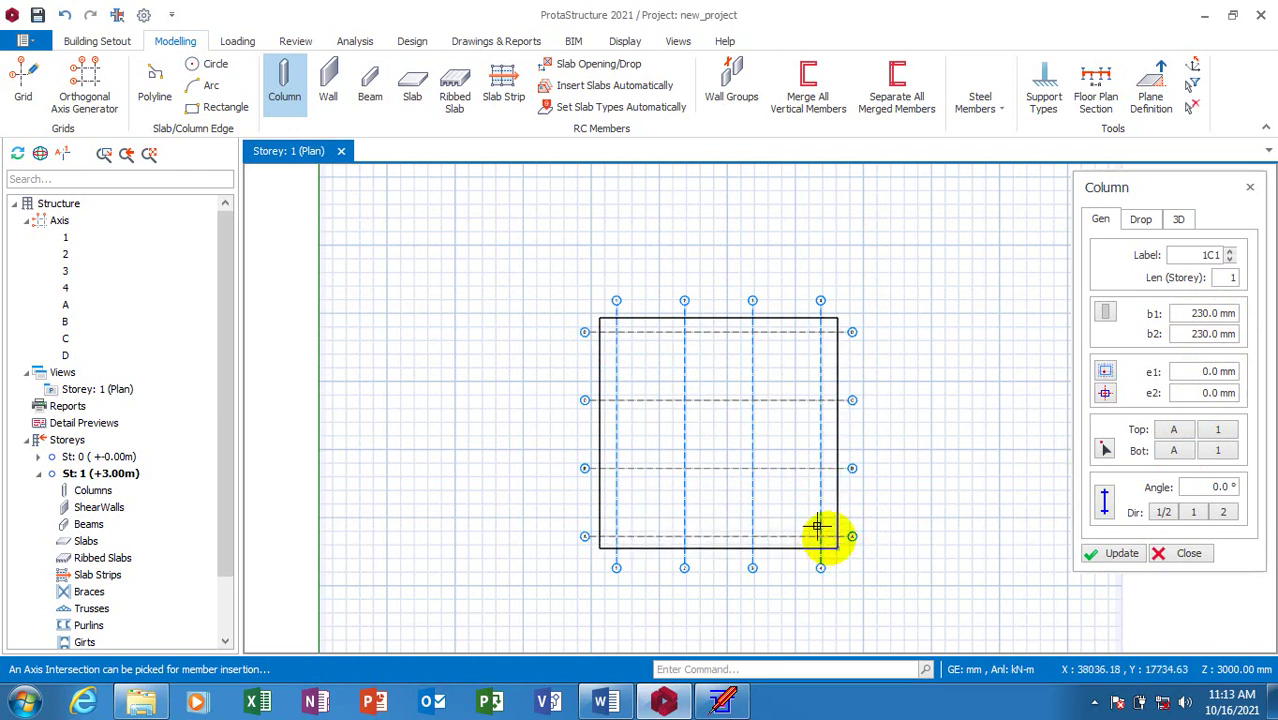
left_click(813, 365)
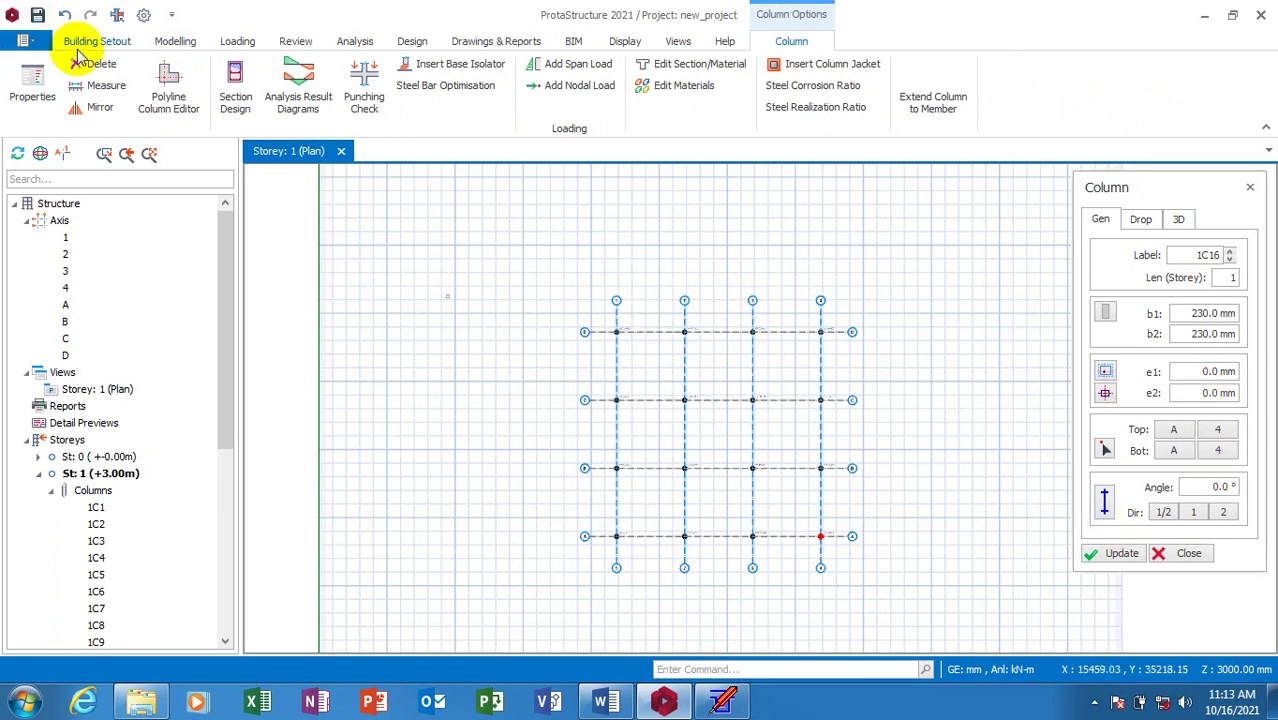
- Insert beams 230 mm wide with an h-Bot of 450 mm along all axes between the columns of storey 1
double_click(175, 45)
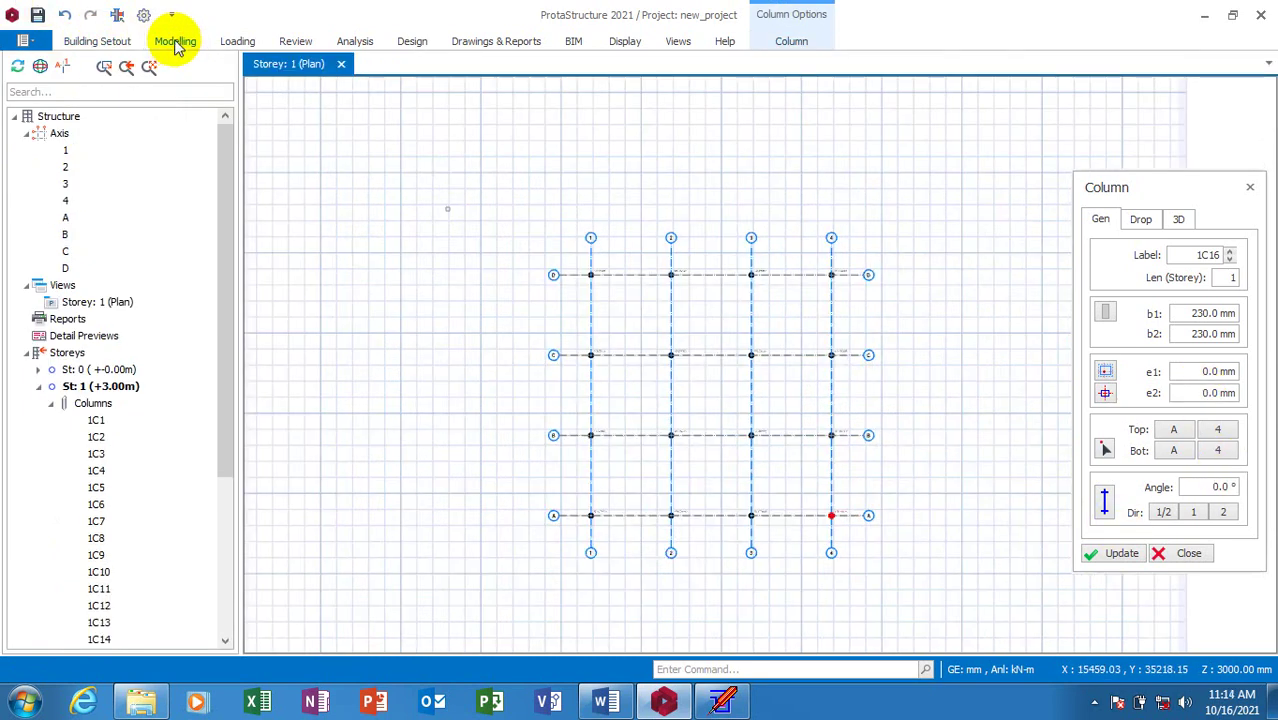
left_click(175, 45)
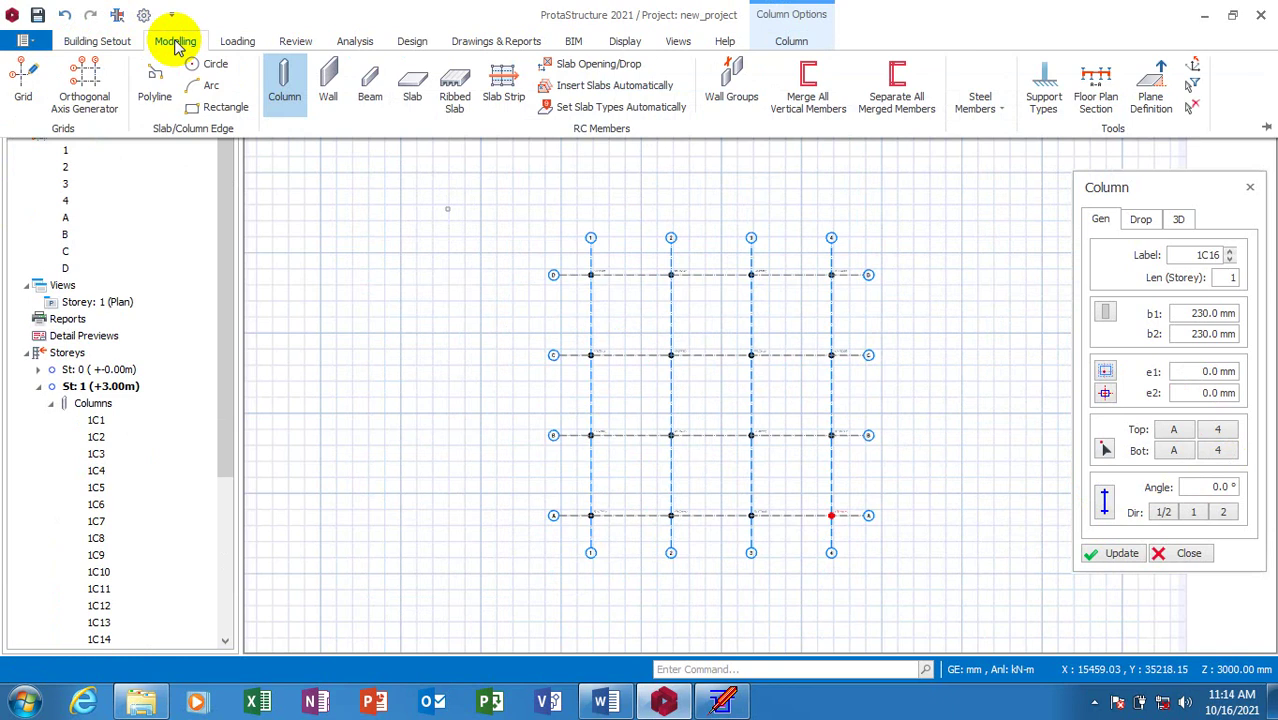
left_click(370, 85)
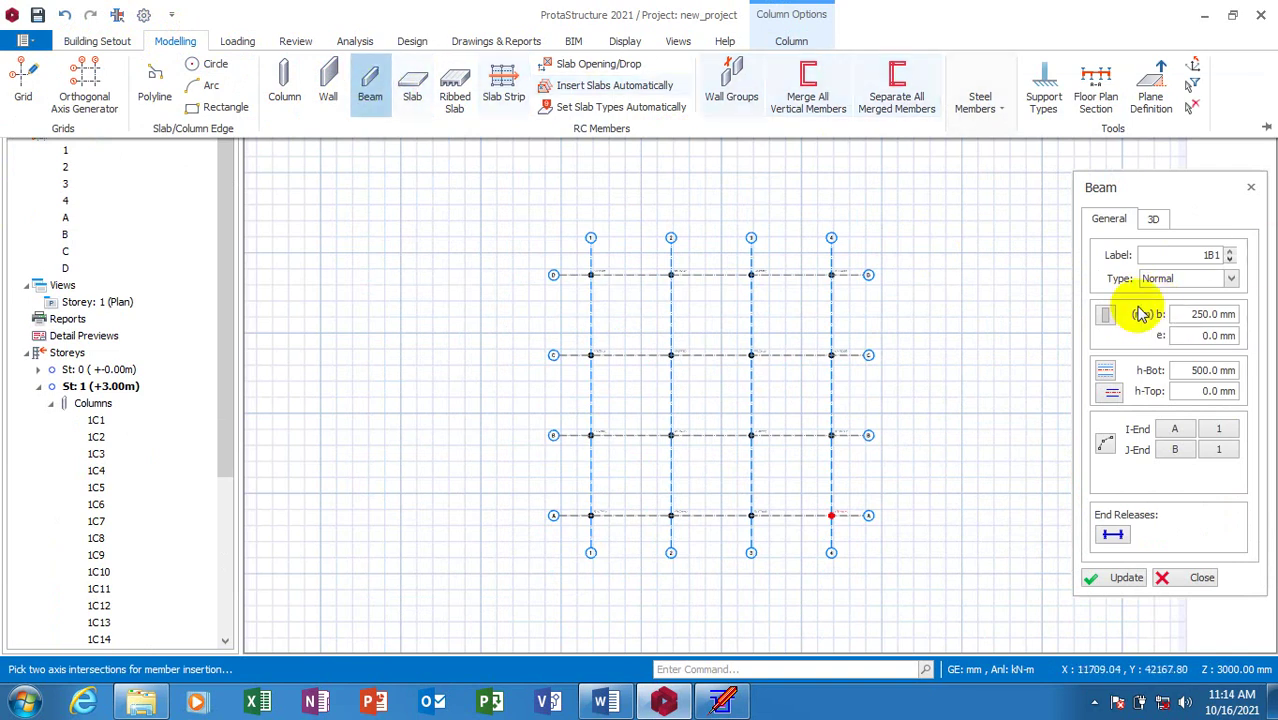
left_click_drag(1187, 314, 1224, 312)
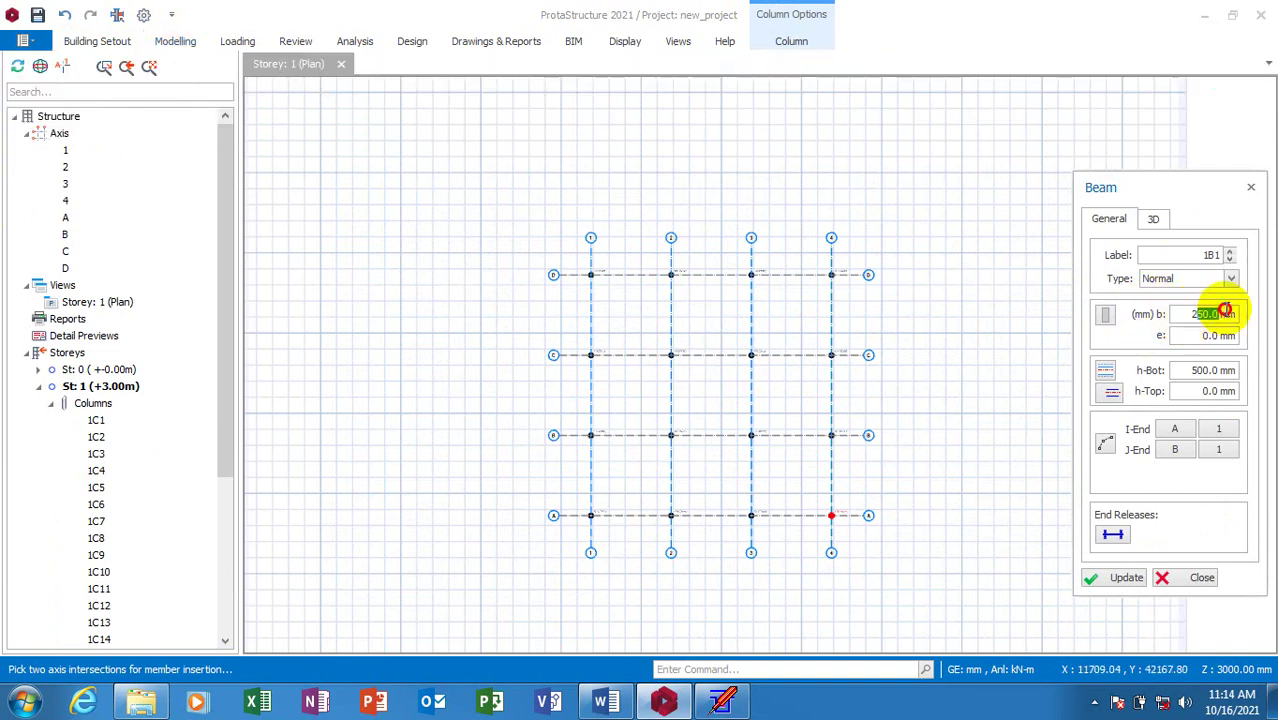
double_click(1222, 313)
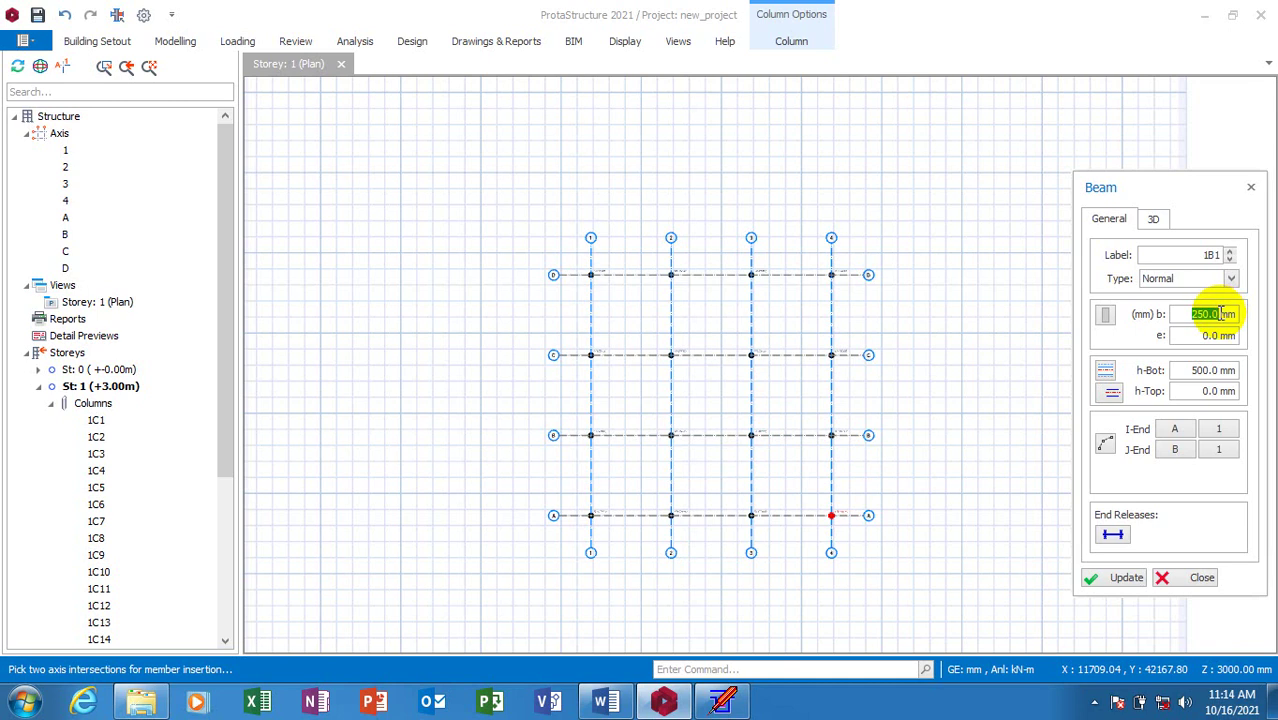
double_click(1224, 372)
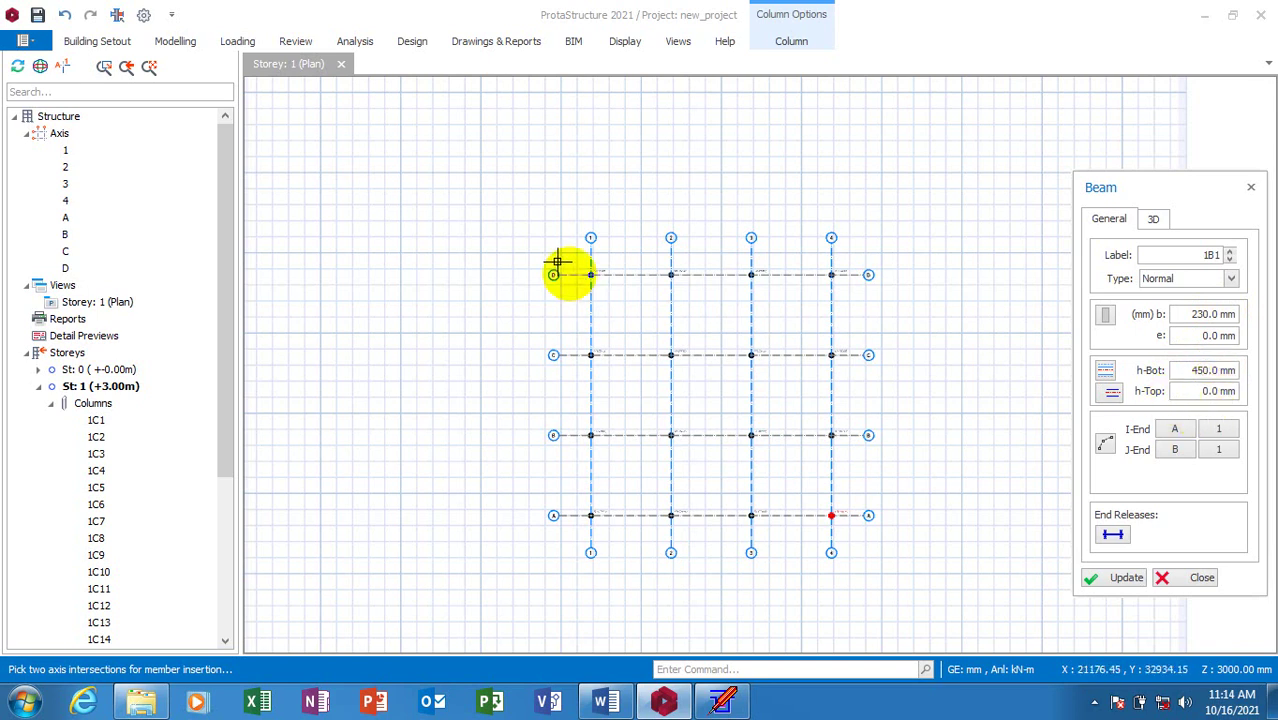
left_click_drag(565, 262, 845, 515)
left_click(845, 515)
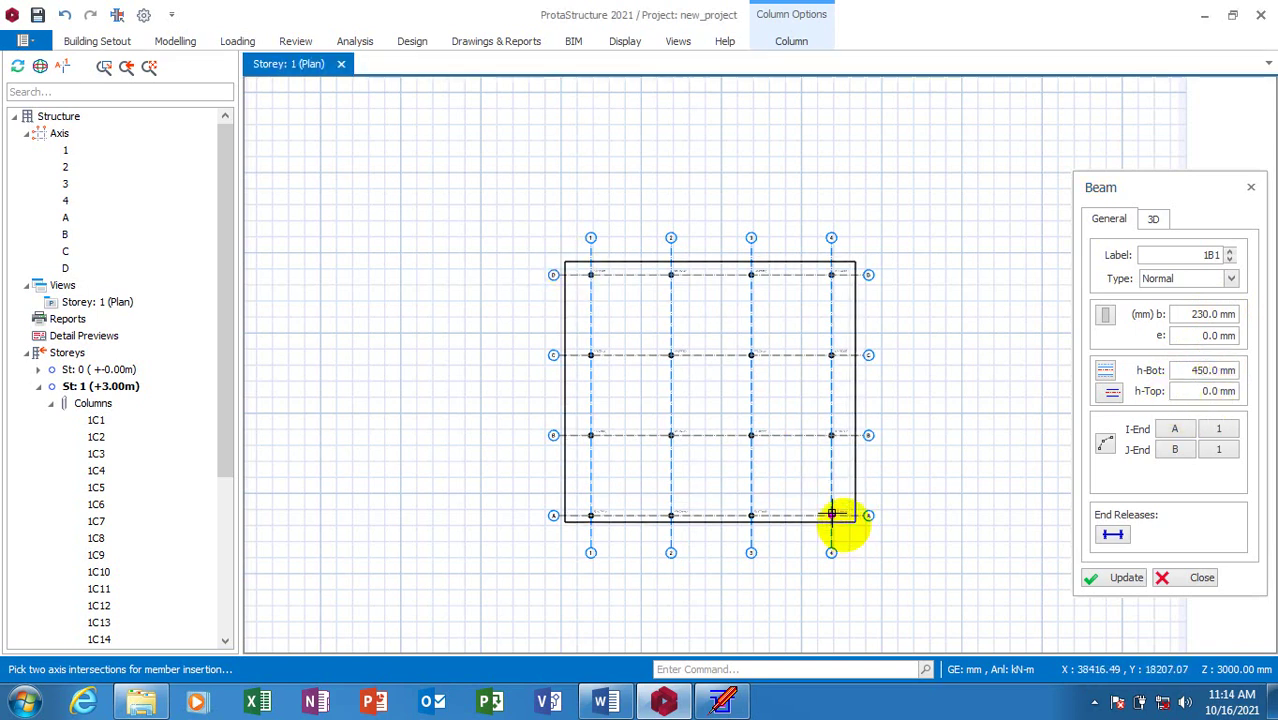
left_click(808, 340)
- Examine the labels and section sizes of the beams and columns along axis D
scroll(705, 245, "up", 3)
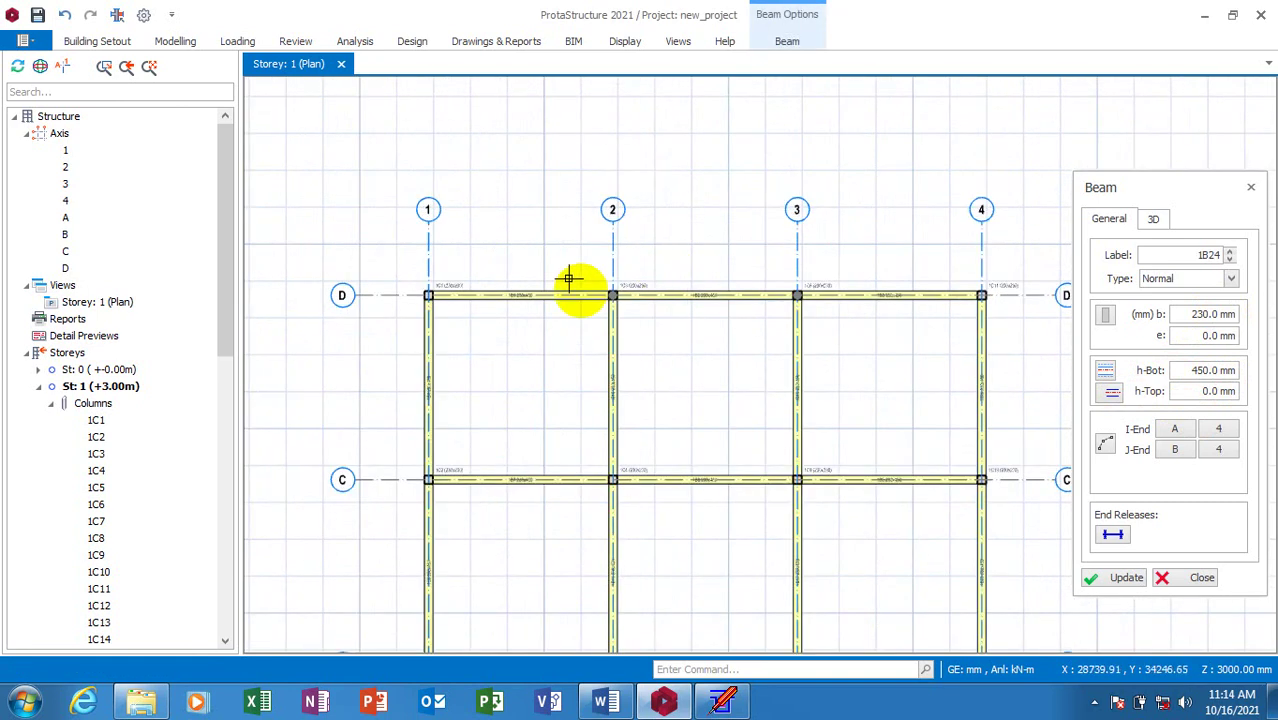
scroll(568, 279, "up", 6)
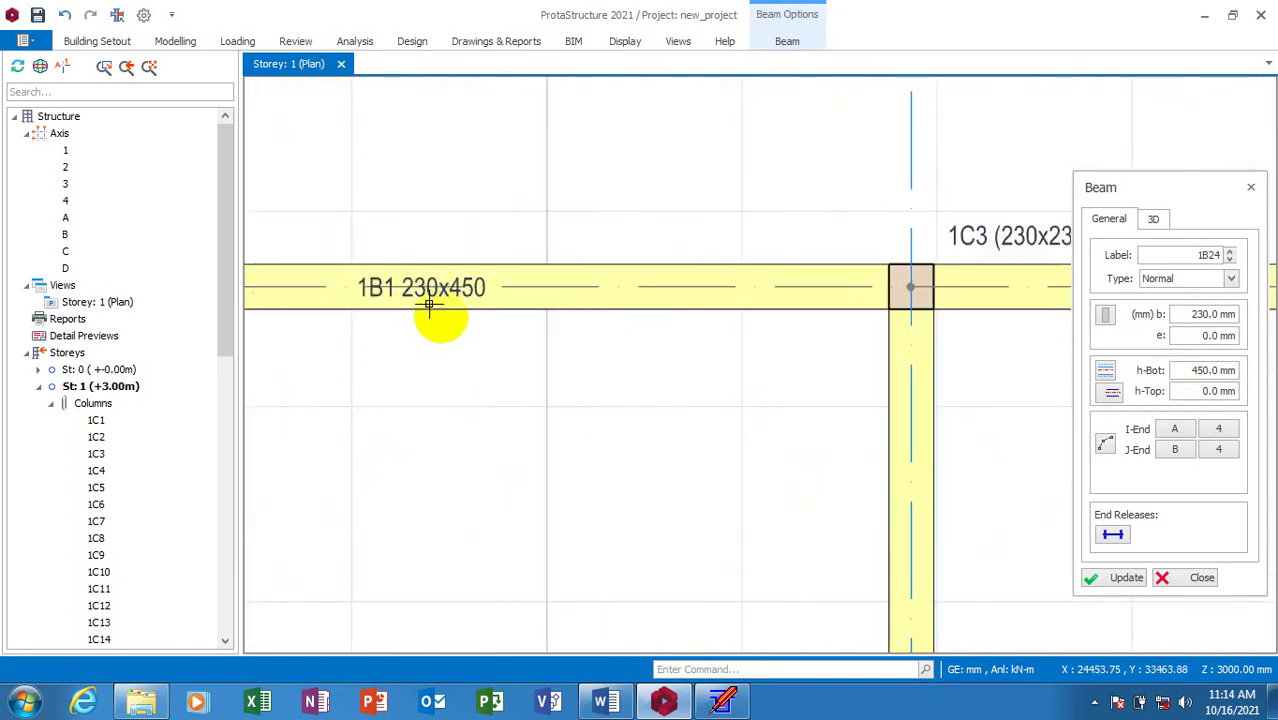
scroll(470, 305, "down", 4)
scroll(856, 280, "up", 5)
scroll(693, 376, "down", 3)
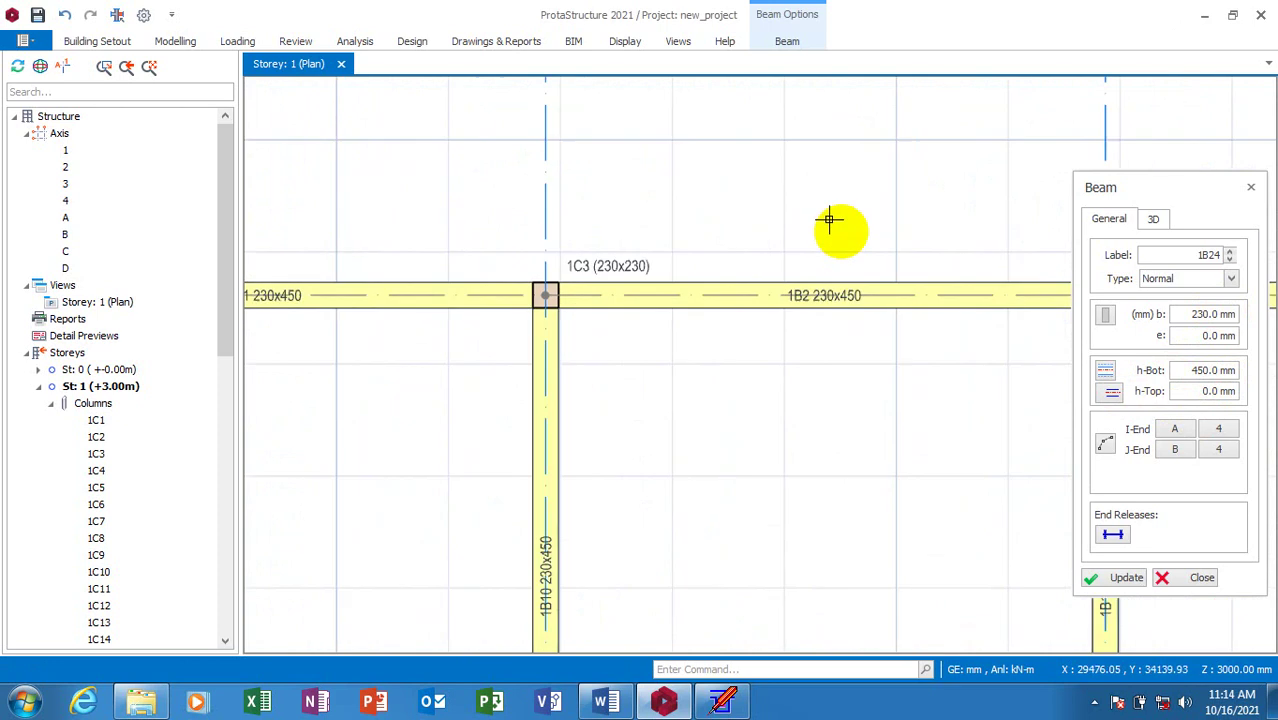
scroll(829, 219, "down", 10)
scroll(807, 228, "up", 6)
scroll(876, 211, "down", 2)
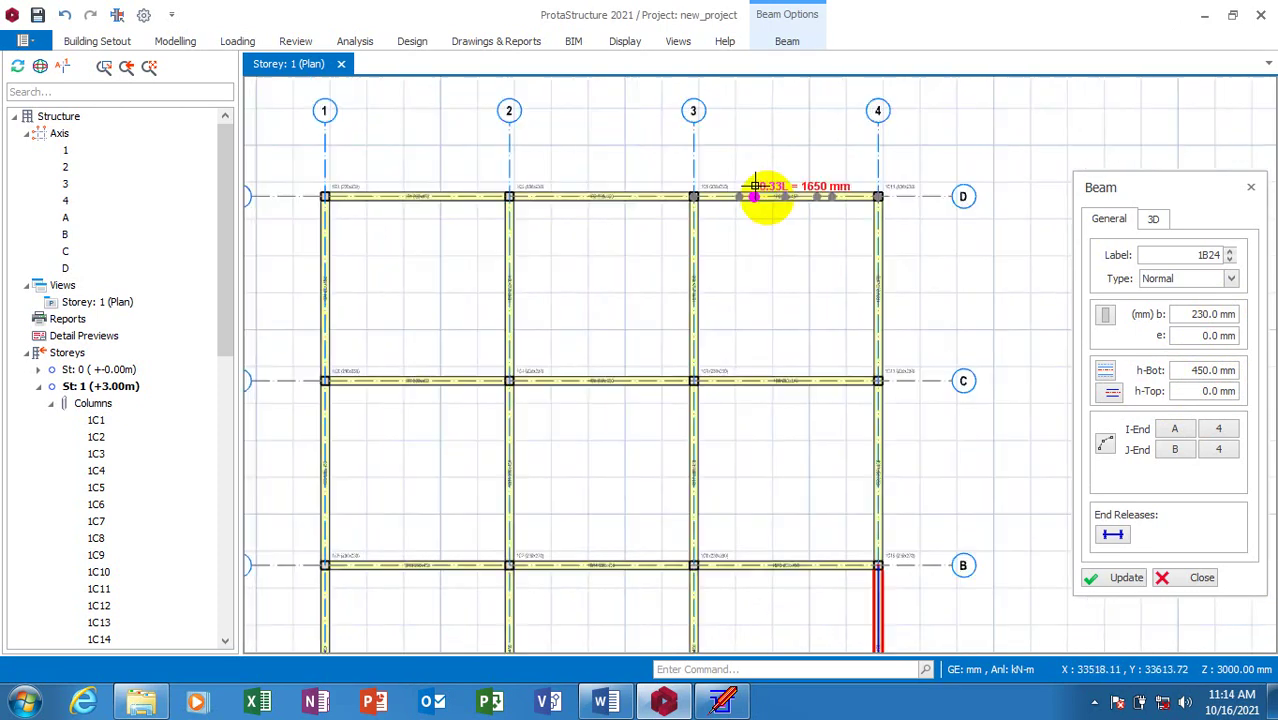
scroll(766, 195, "down", 4)
scroll(793, 177, "up", 1)
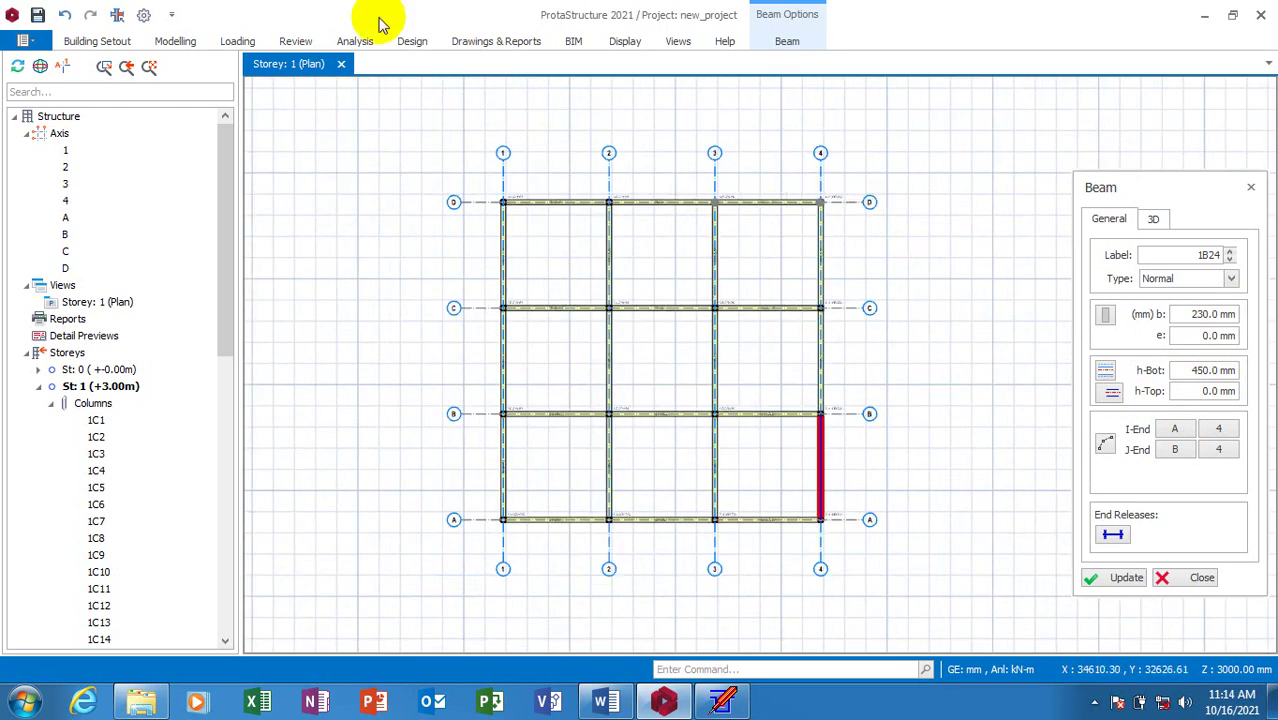
- Insert 150 mm thick slabs with 20 mm concrete cover in the three bays between axes C and D
left_click(166, 43)
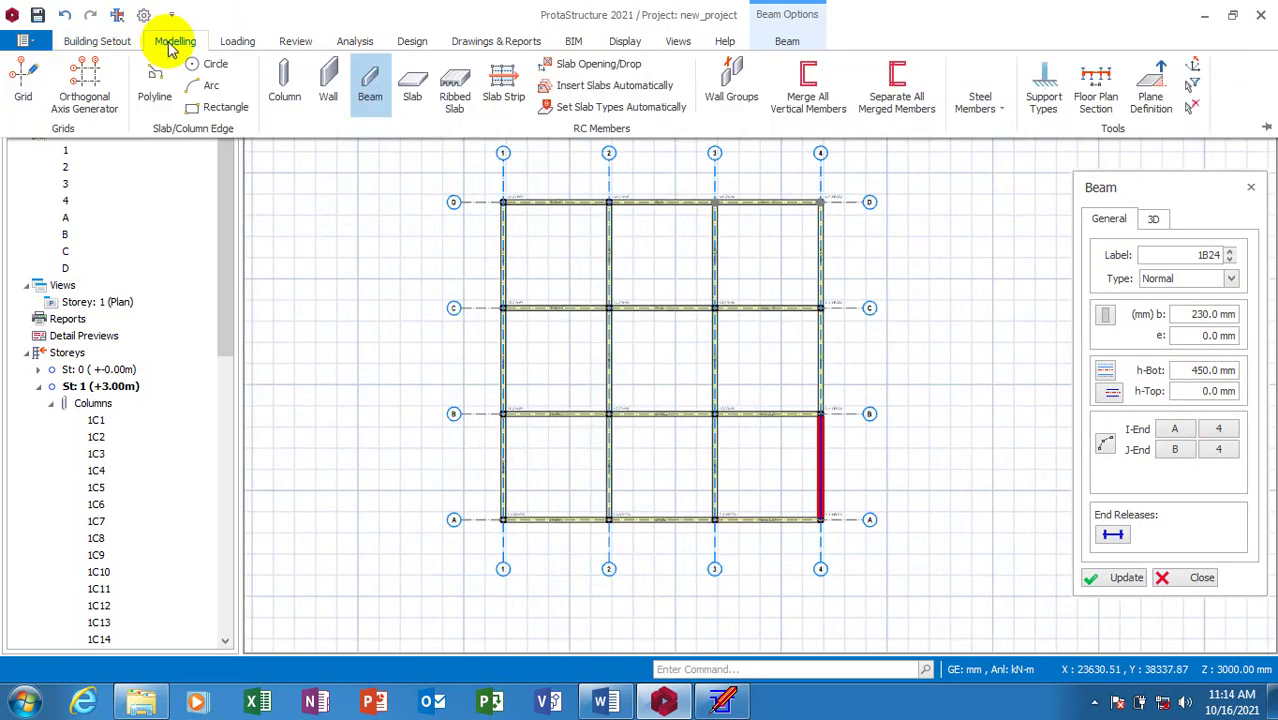
left_click(410, 100)
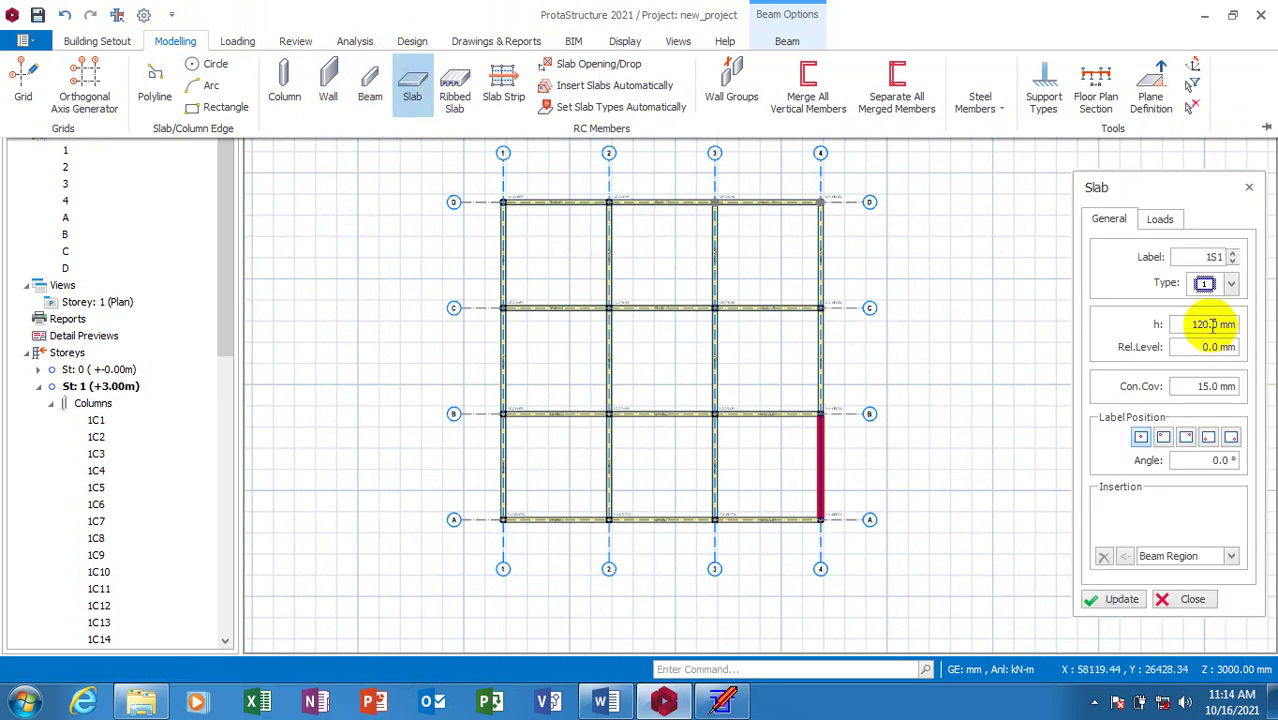
left_click(1201, 324)
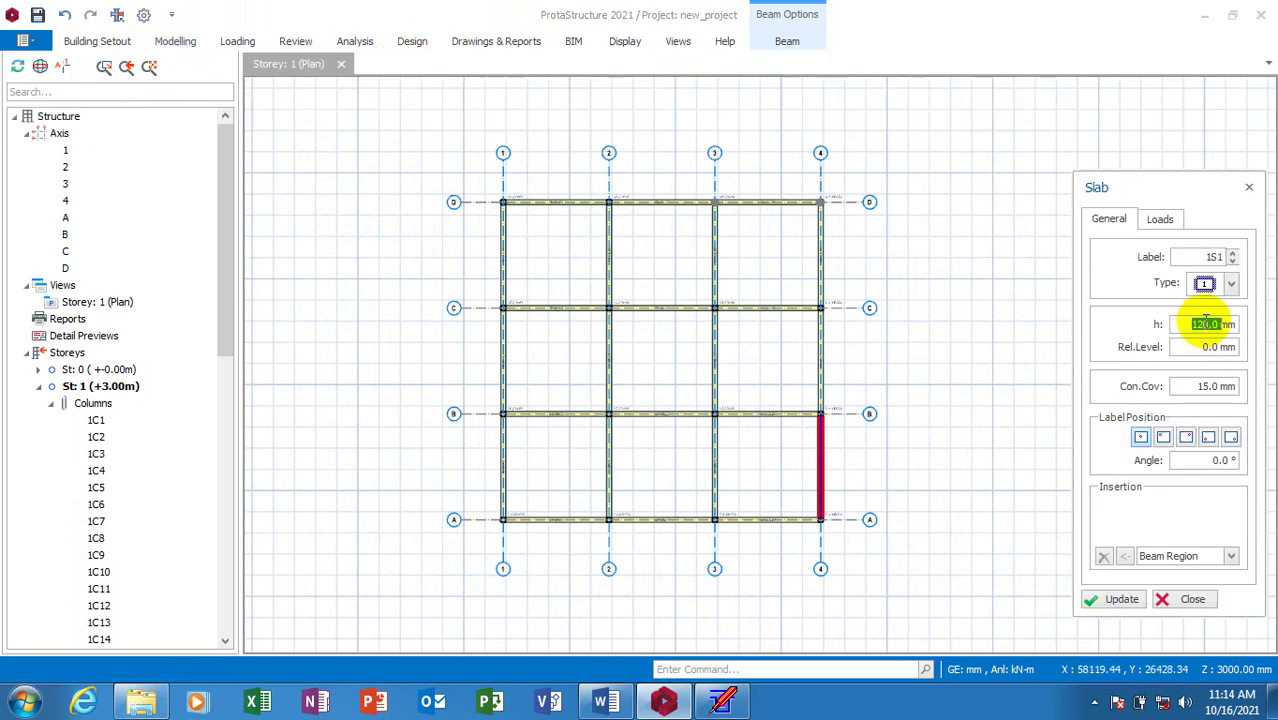
double_click(1218, 387)
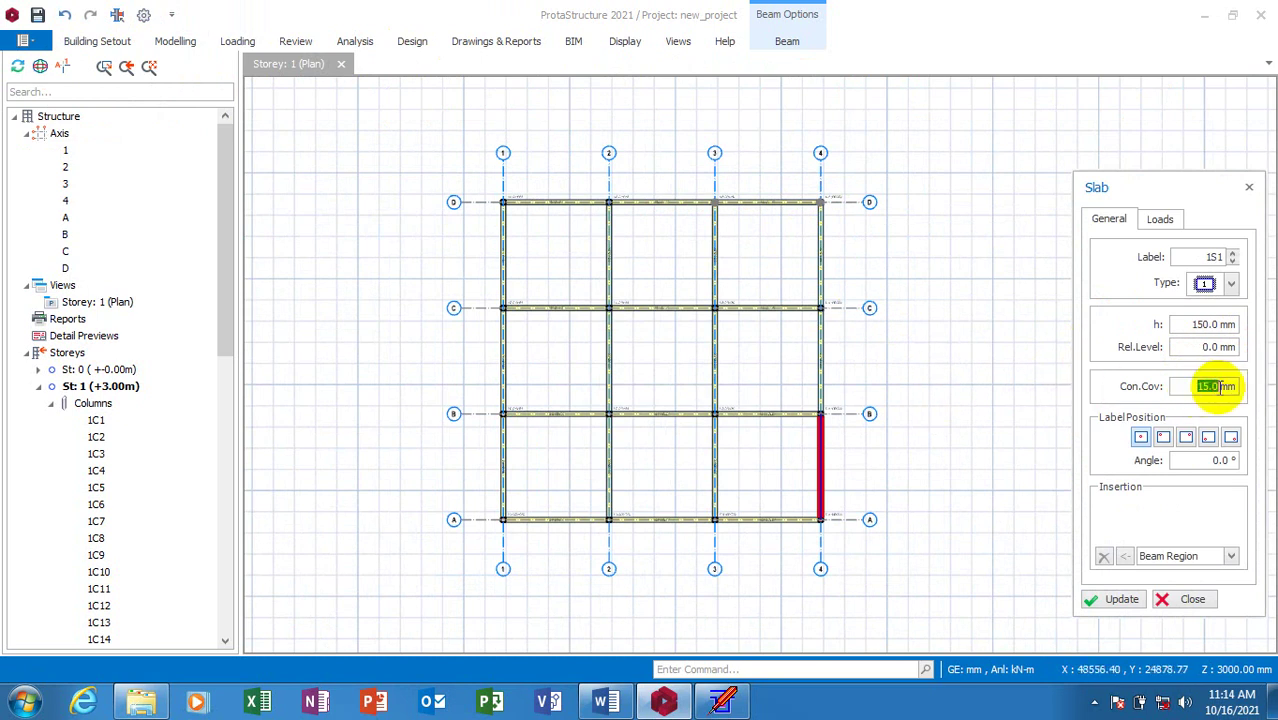
left_click(575, 251)
left_click(662, 257)
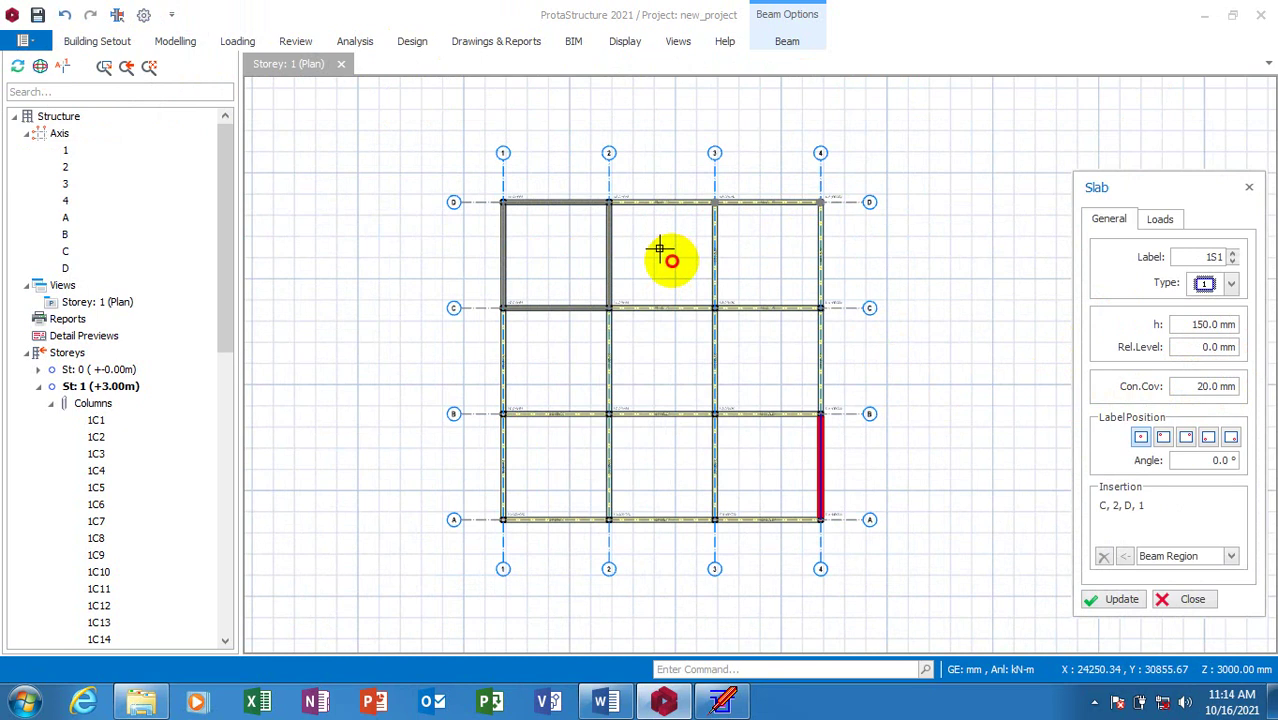
left_click(762, 255)
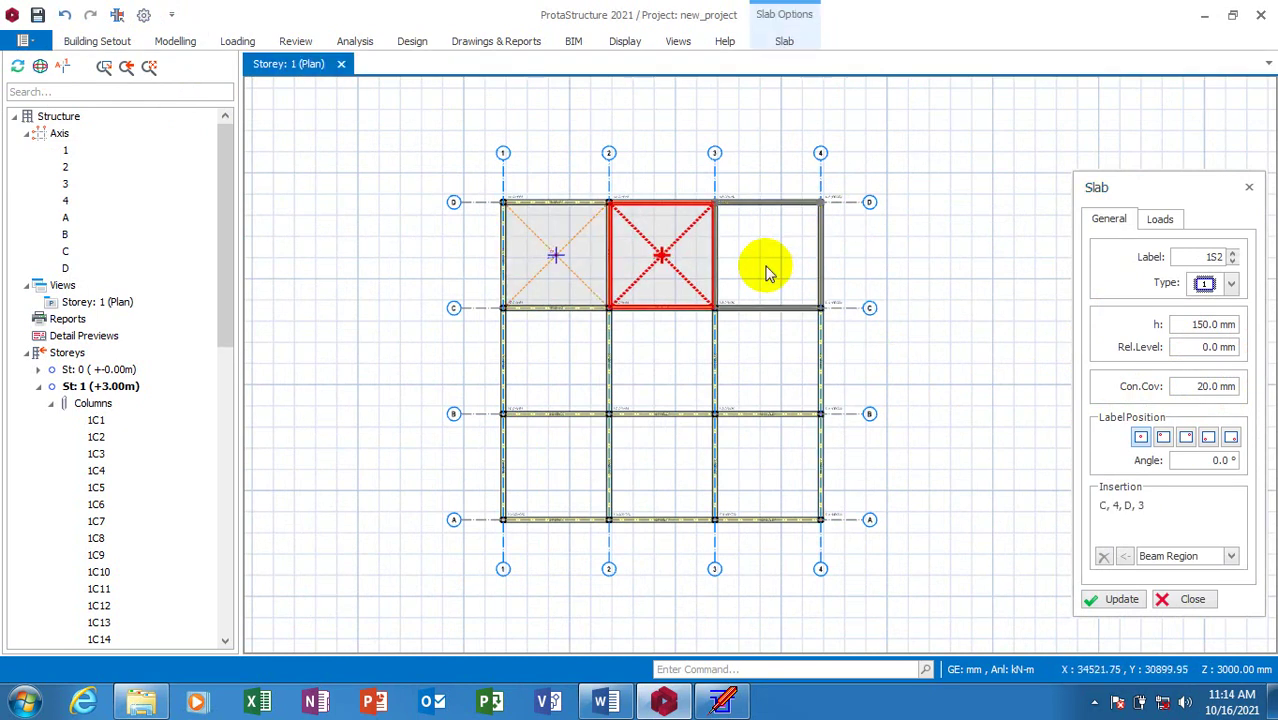
- Insert slabs with the same settings in the six remaining bays between axes A and C
left_click(585, 362)
left_click(636, 354)
left_click(758, 357)
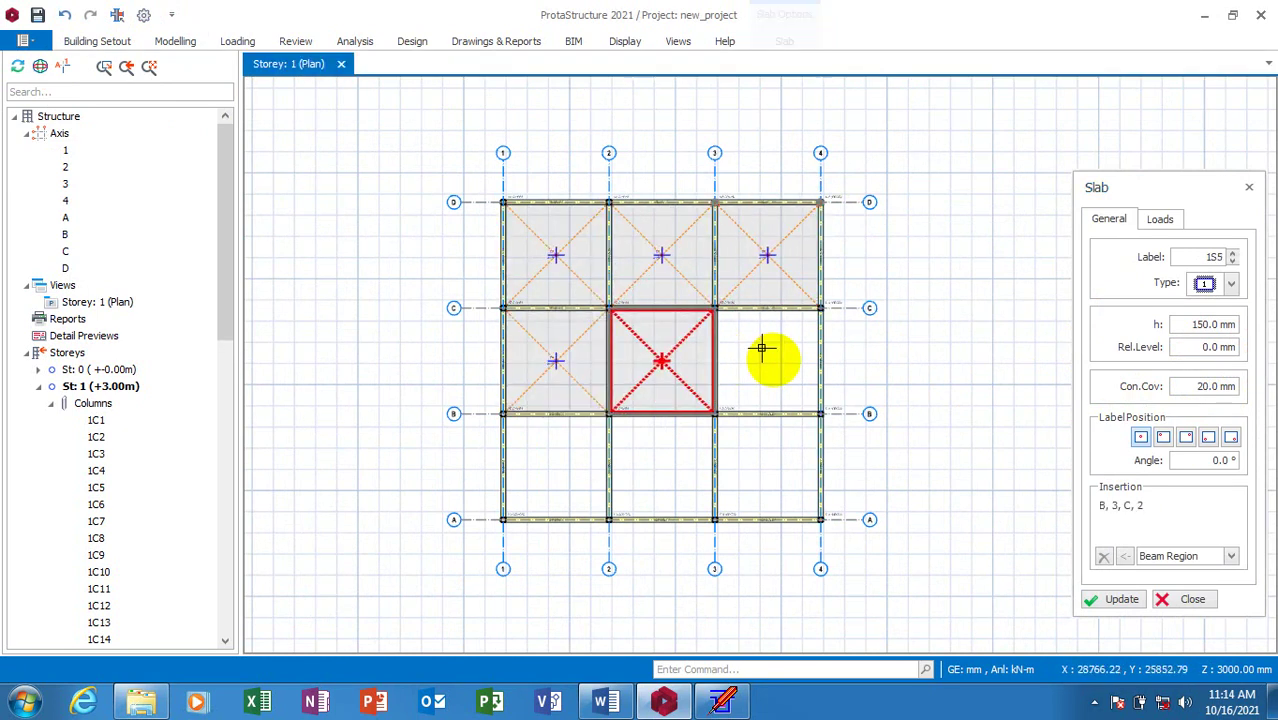
left_click(529, 459)
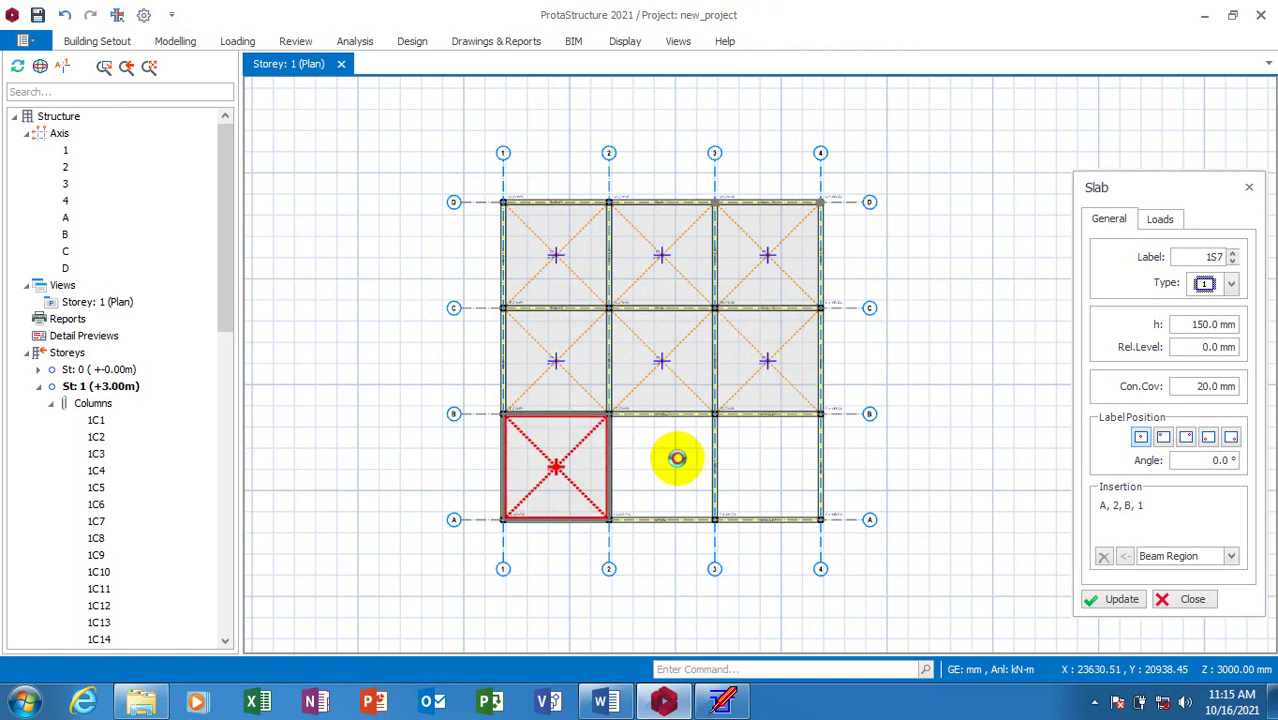
left_click(678, 457)
left_click(757, 471)
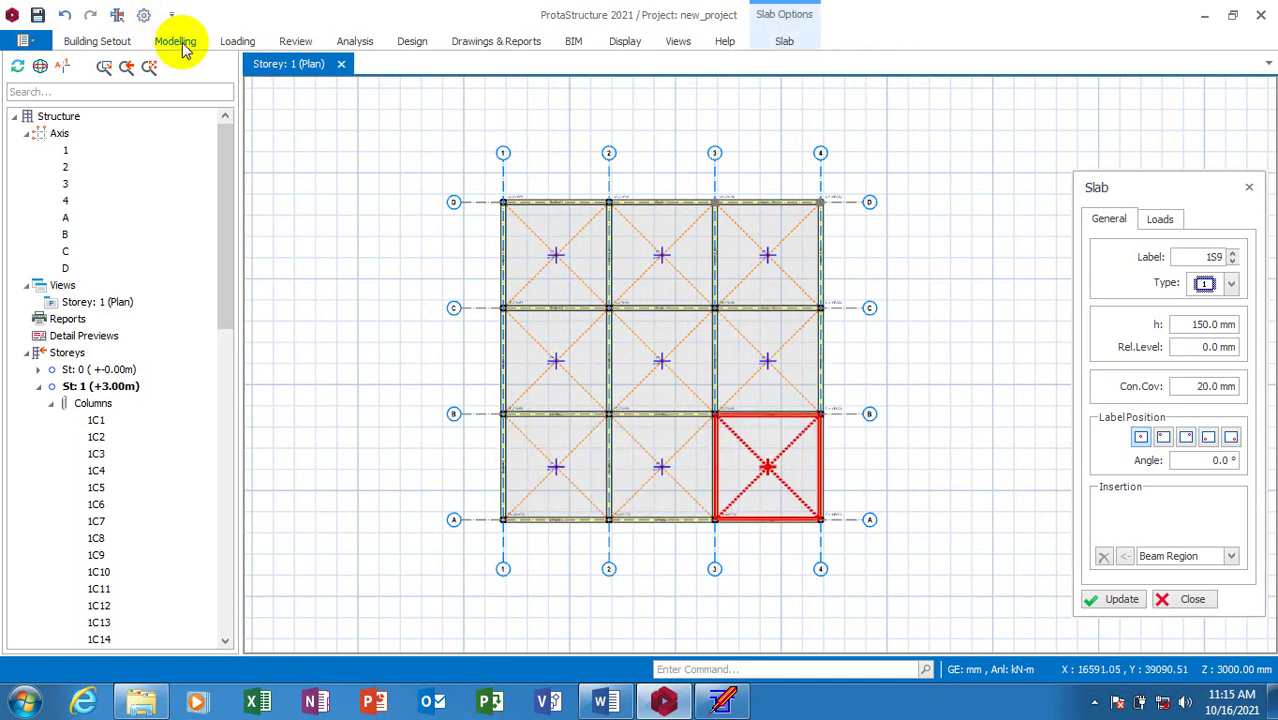
- Create a 3D physical model view of storey 1 and examine its columns, beams and slabs
left_click(680, 41)
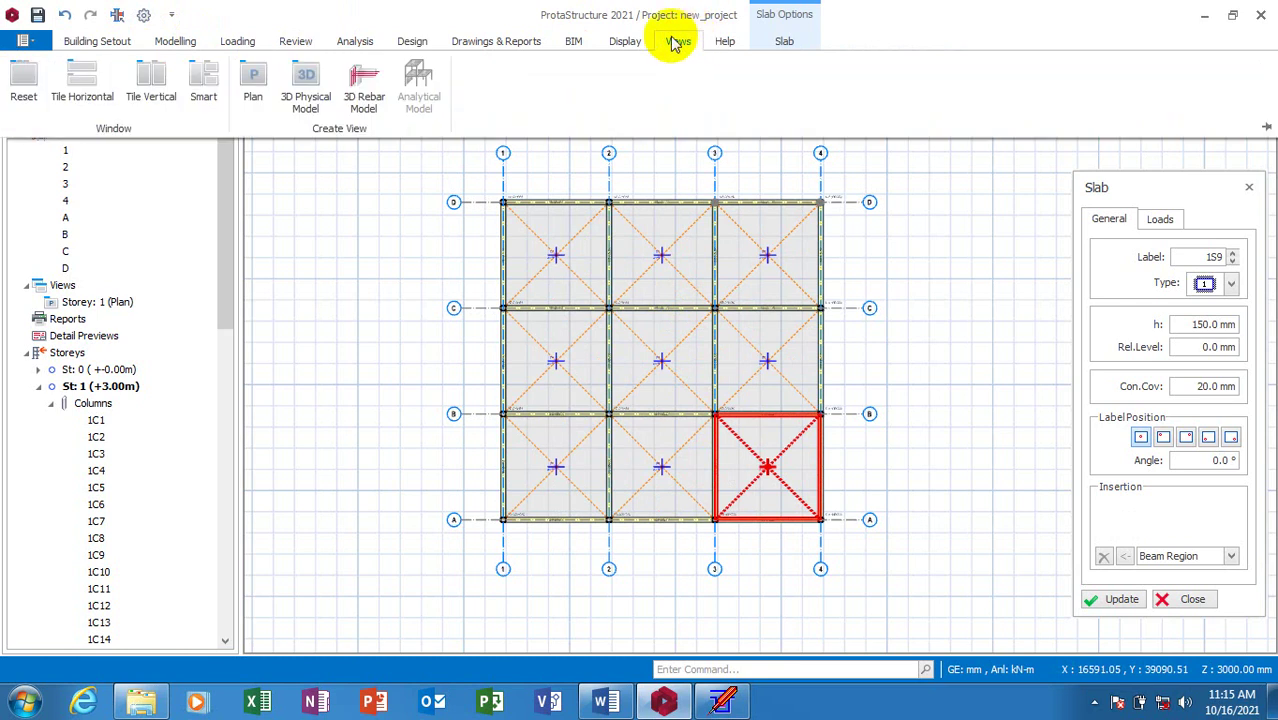
left_click(318, 98)
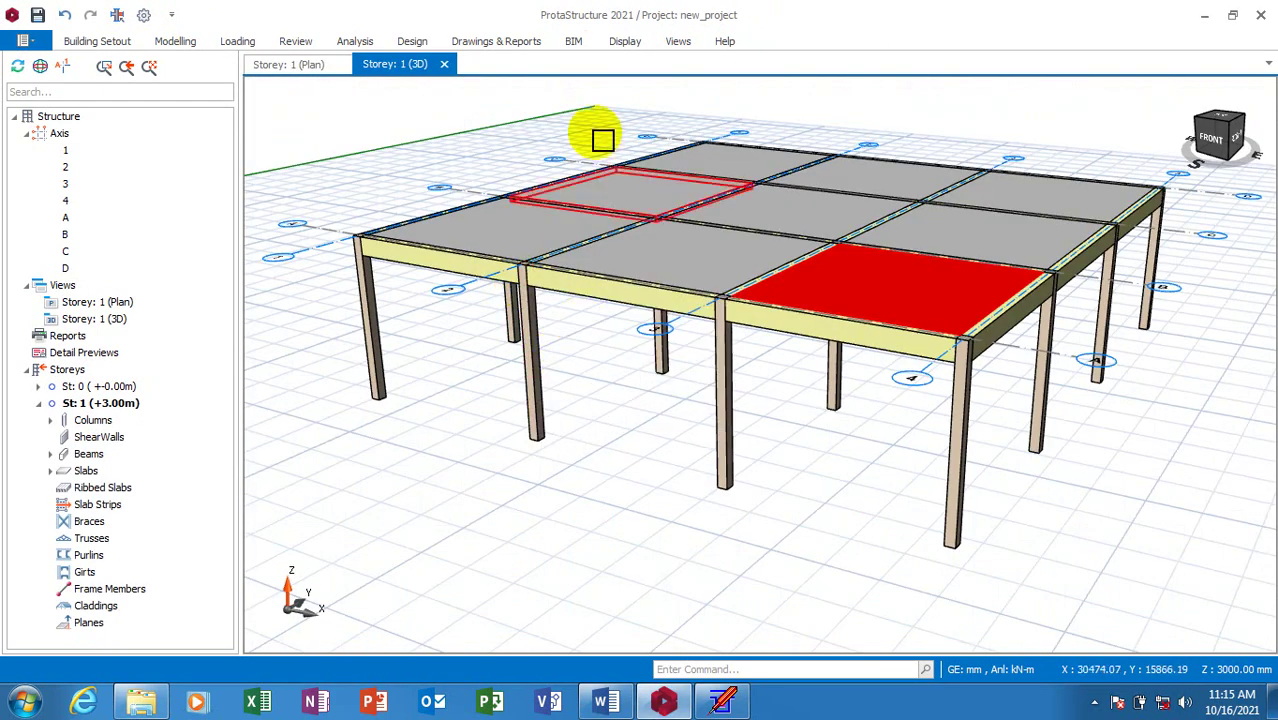
left_click(114, 44)
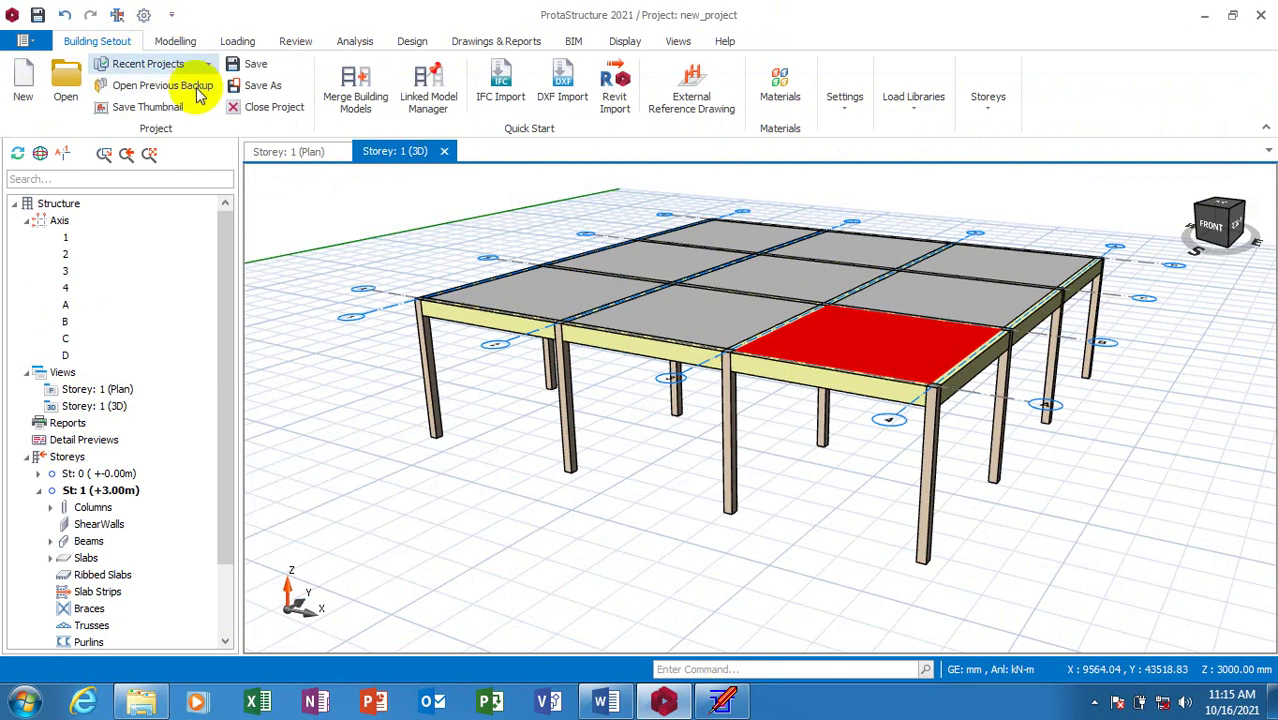
left_click(180, 42)
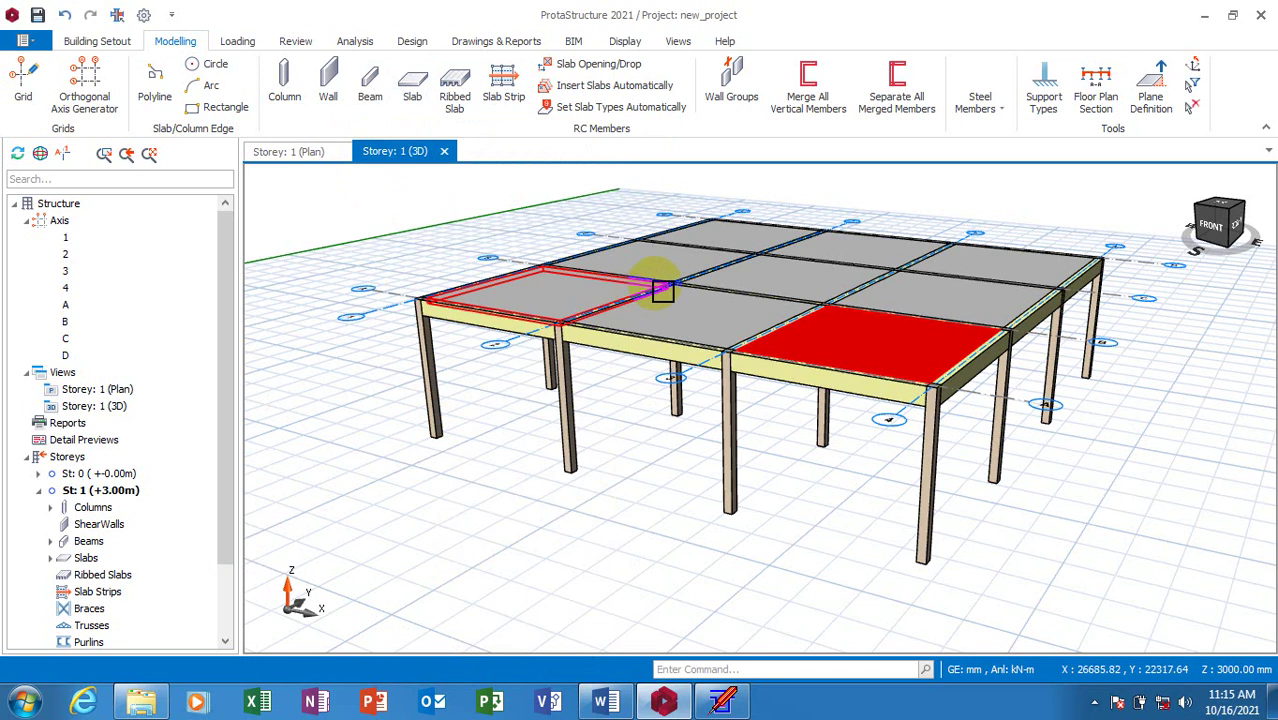
middle_click_drag(660, 280, 1000, 240)
scroll(1001, 240, "up", 2)
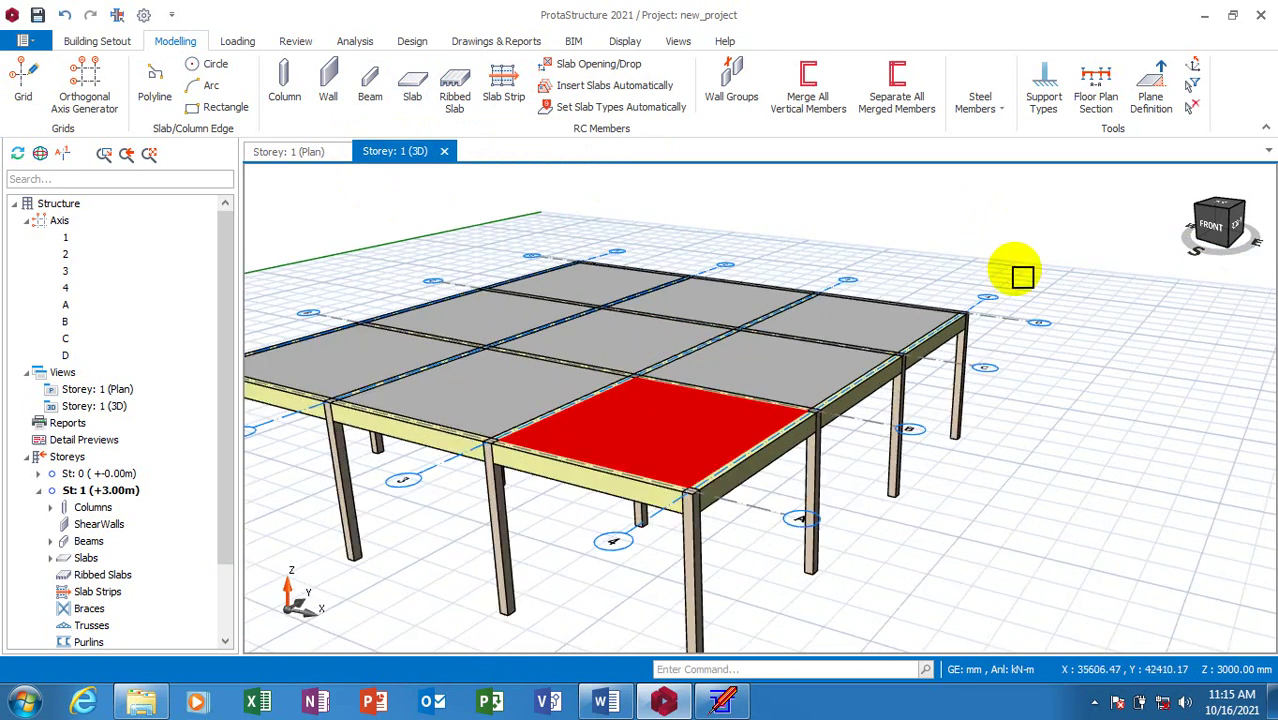
scroll(1021, 274, "down", 3)
scroll(998, 295, "down", 1)
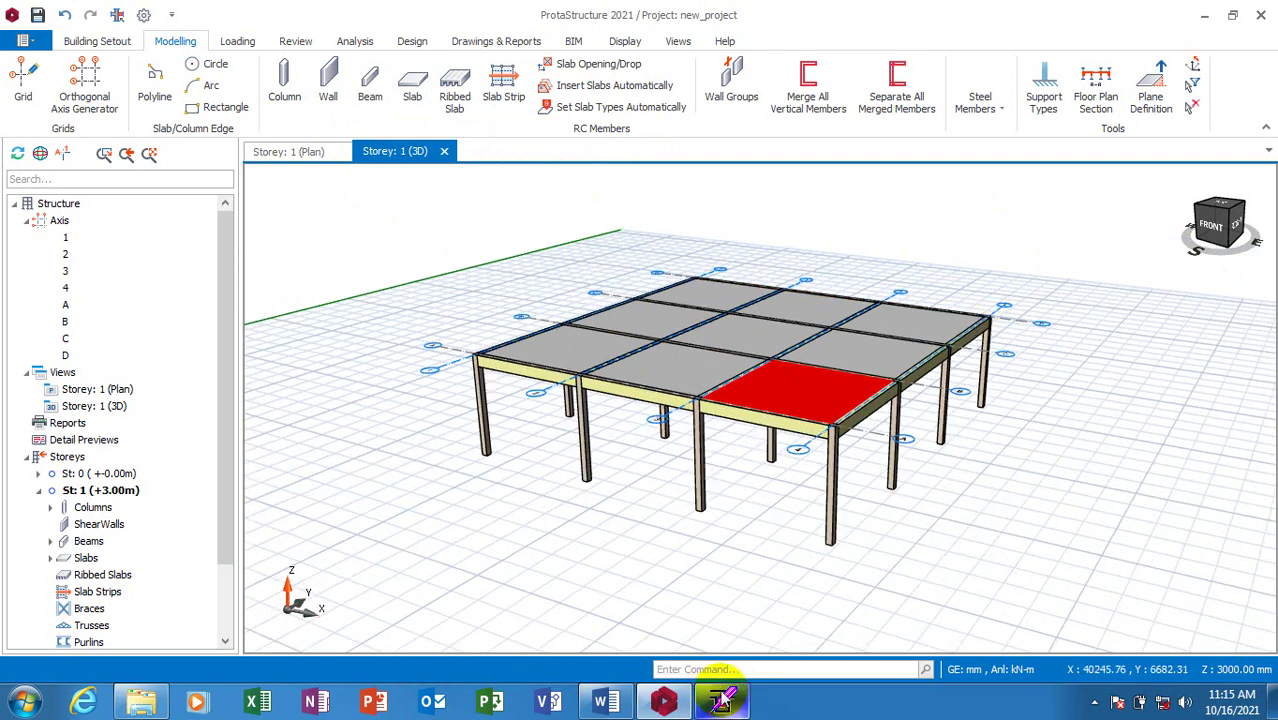
left_click(1095, 703)
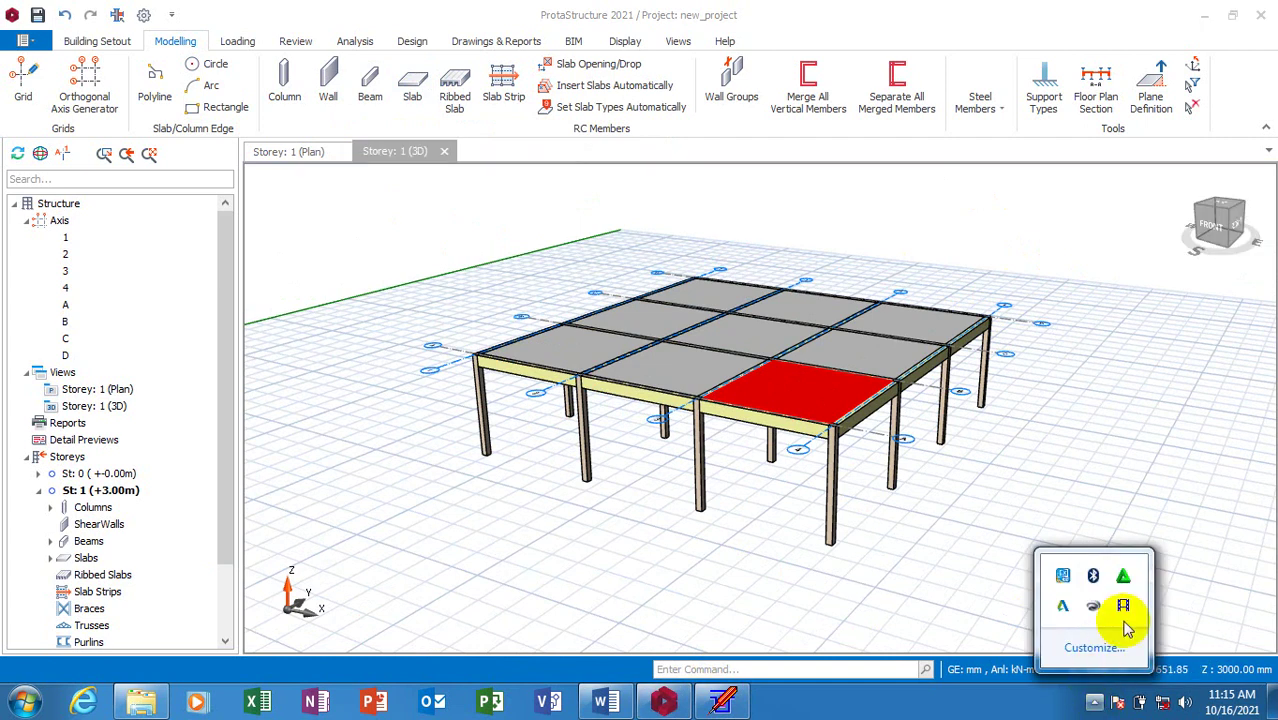